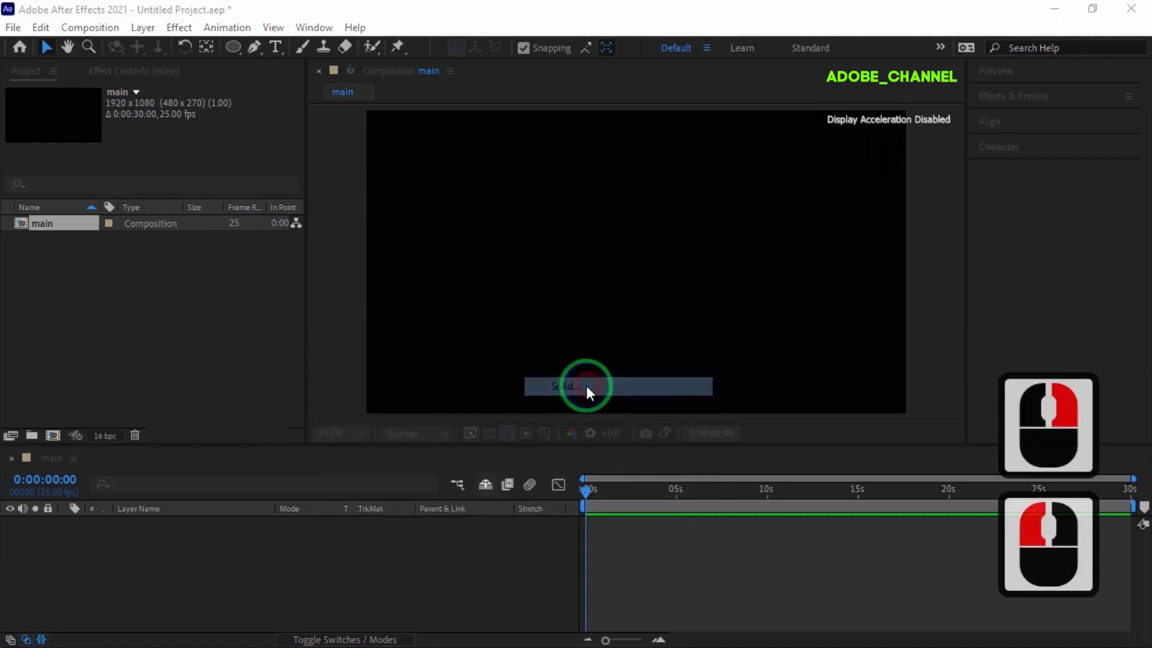
Step: Create a black 1920 x 1080 px solid named bg in the main composition and leave it deselected
type("bg")
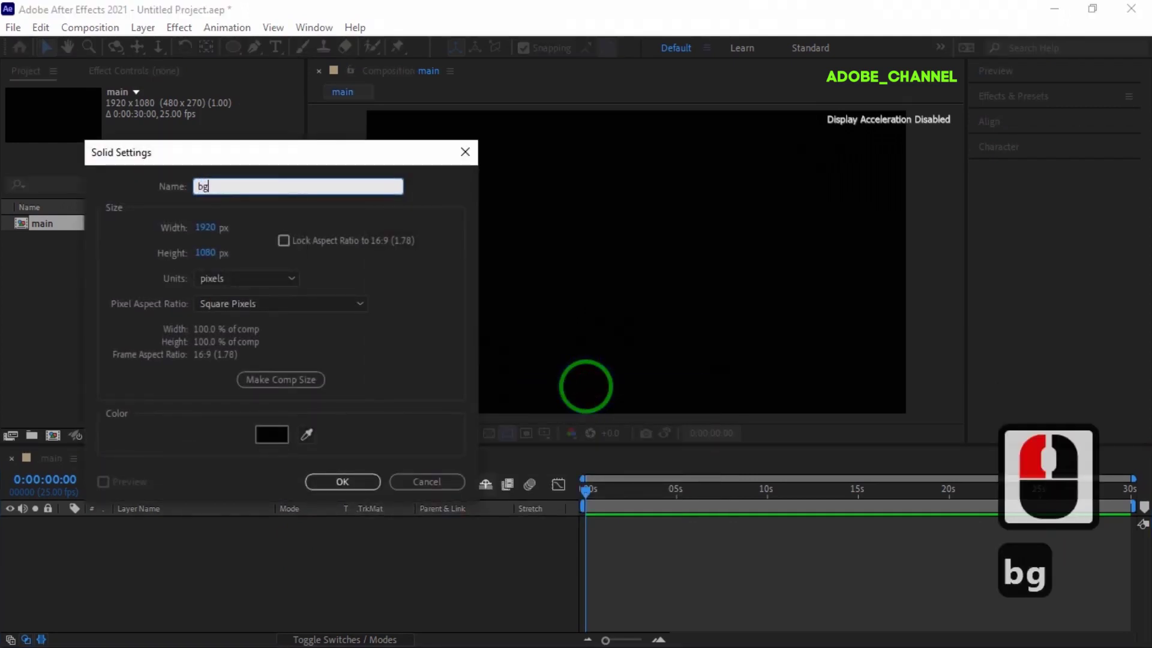
left_click(348, 482)
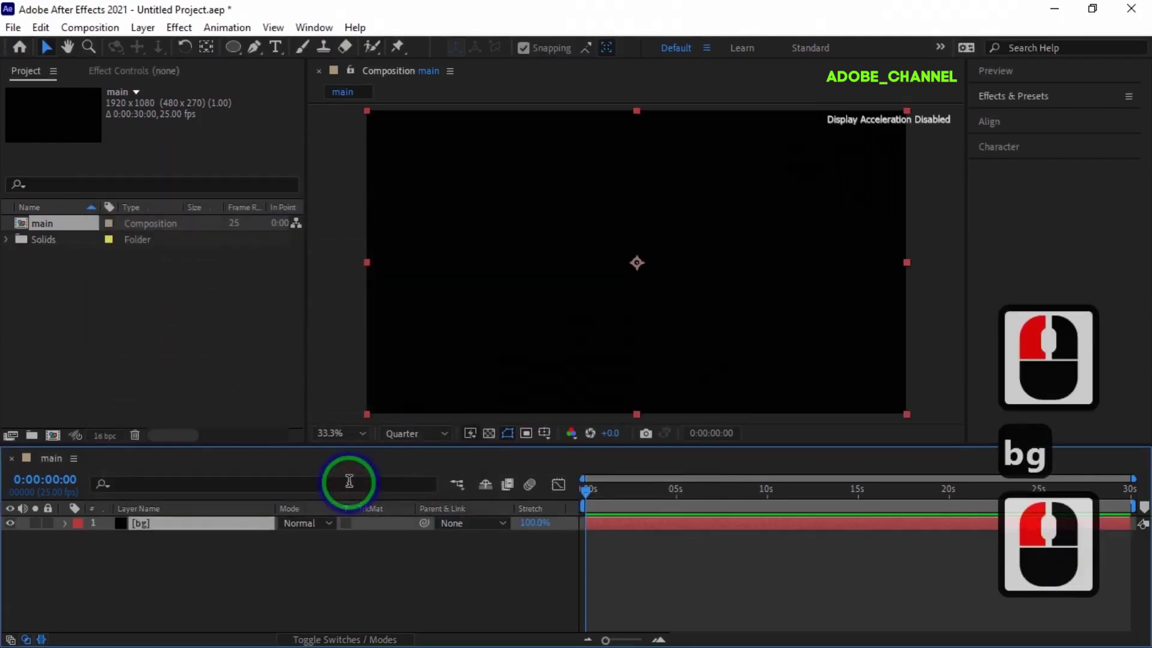
left_click(238, 564)
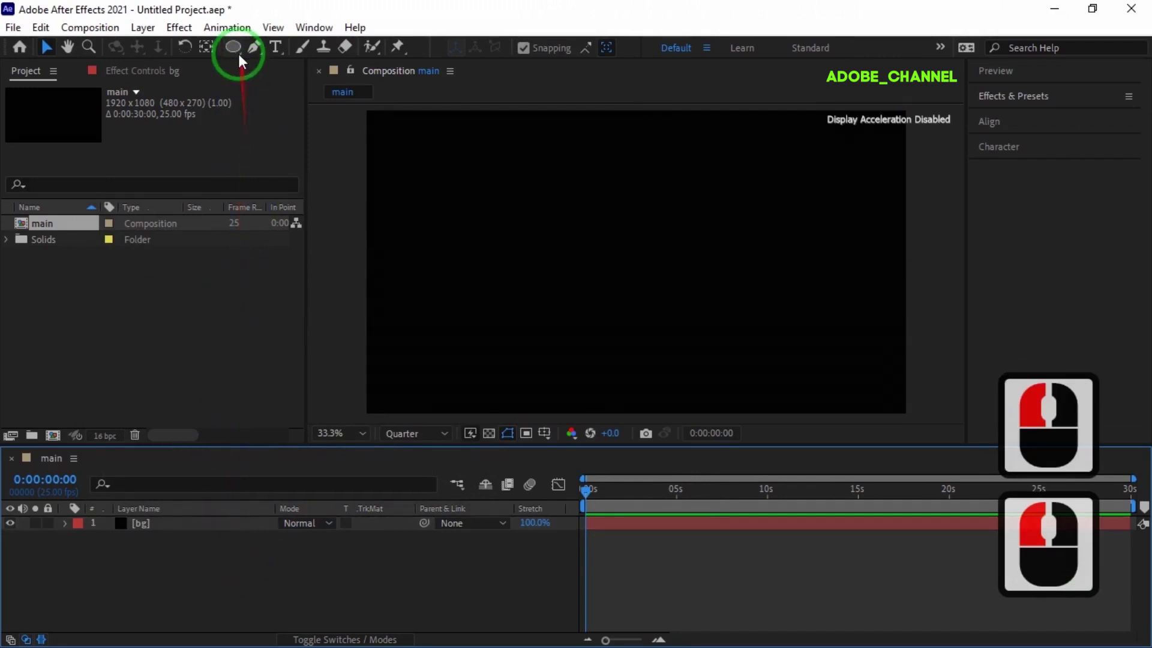
Step: Draw a small circle with the Ellipse tool on a new shape layer and centre it horizontally and vertically in the composition
left_click_drag(236, 49, 300, 84)
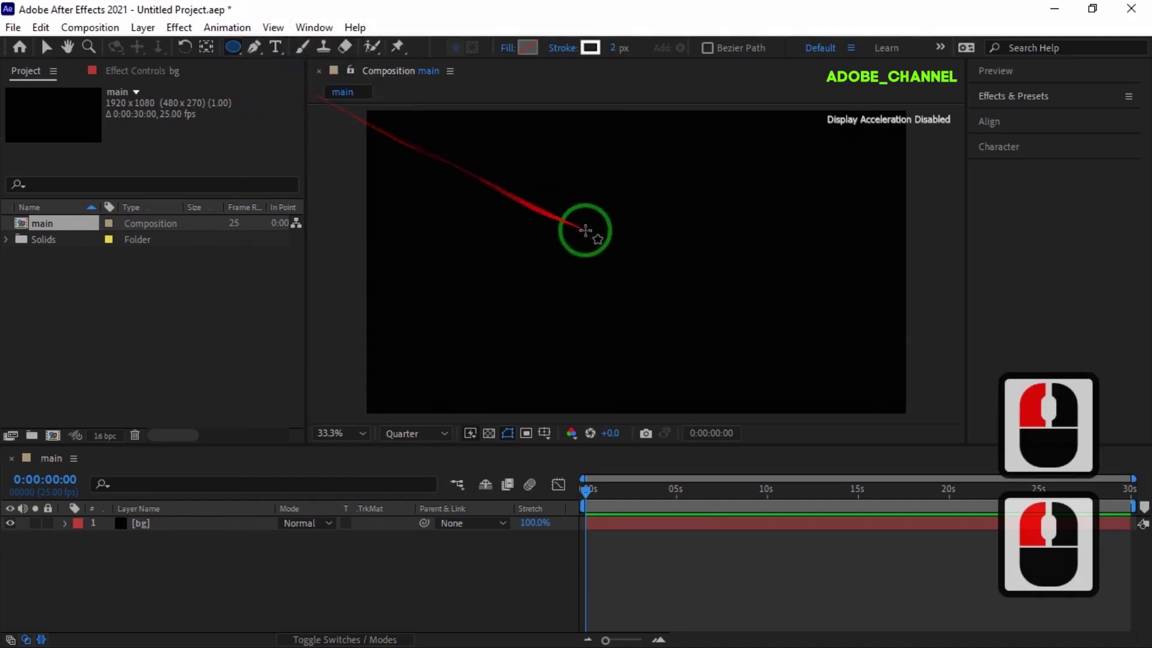
left_click_drag(614, 240, 648, 271)
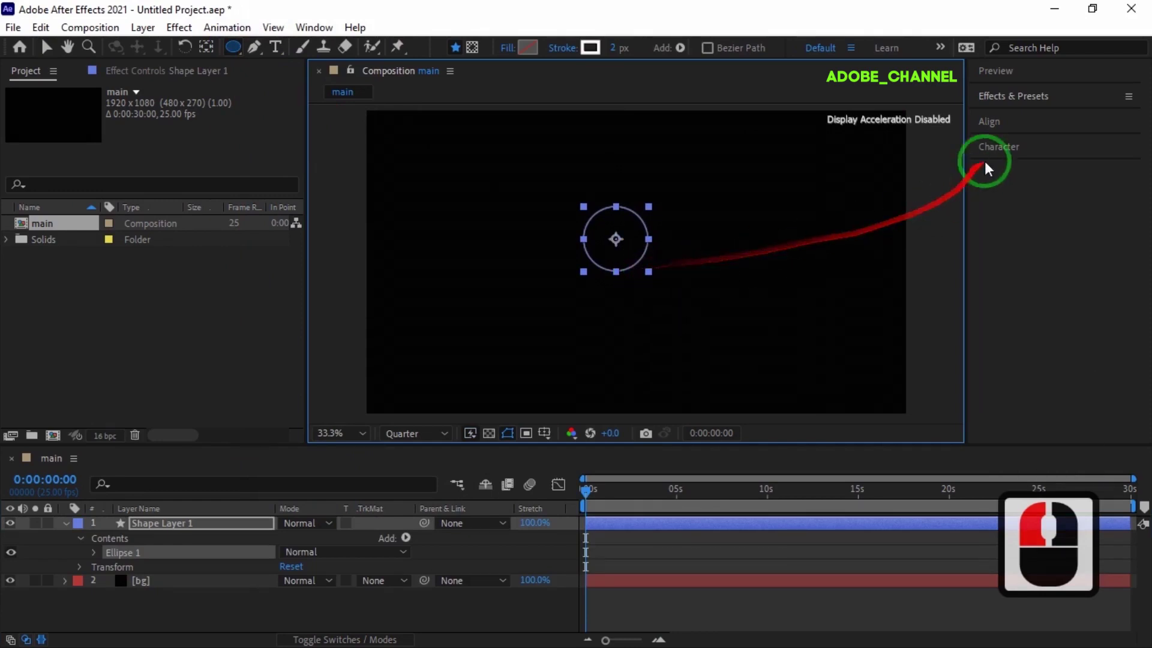
left_click(1017, 123)
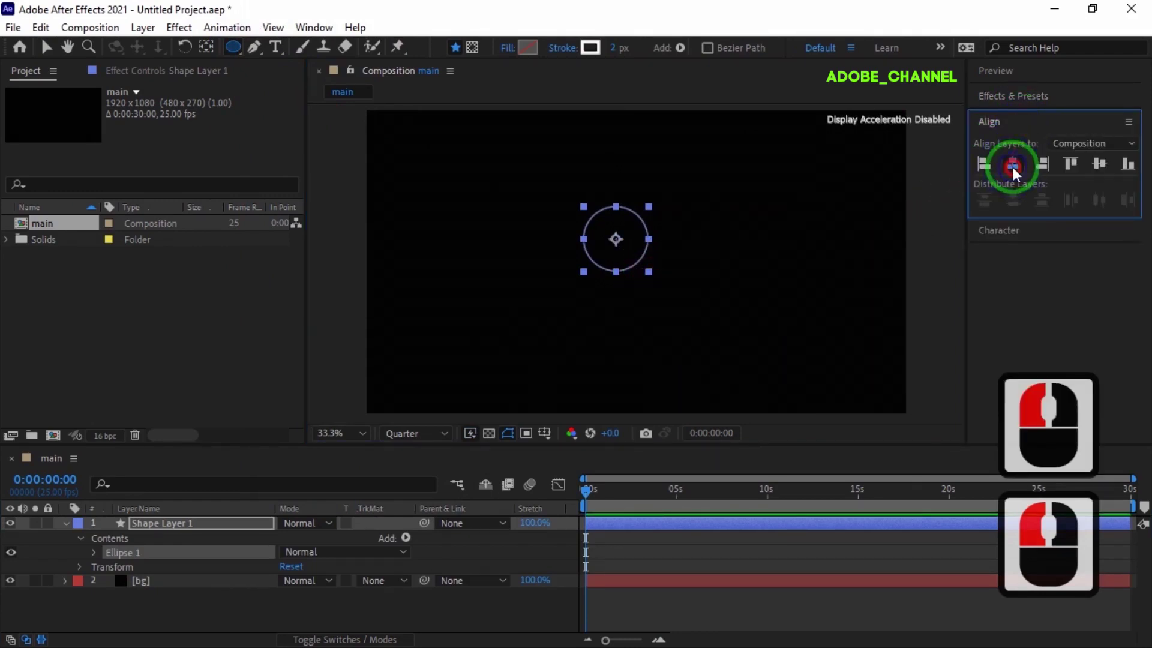
left_click(1012, 165)
left_click(1098, 164)
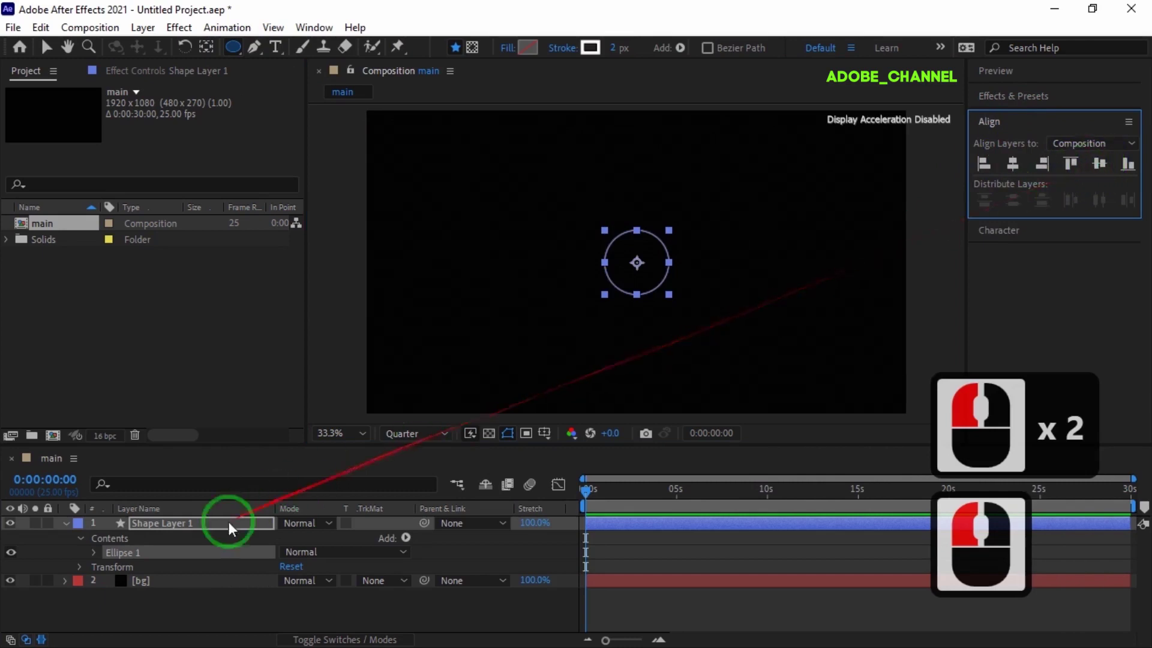
Step: Add Trim Paths to the circle and keyframe its End at 0% and its Offset at 0° at the start of the timeline
left_click(404, 538)
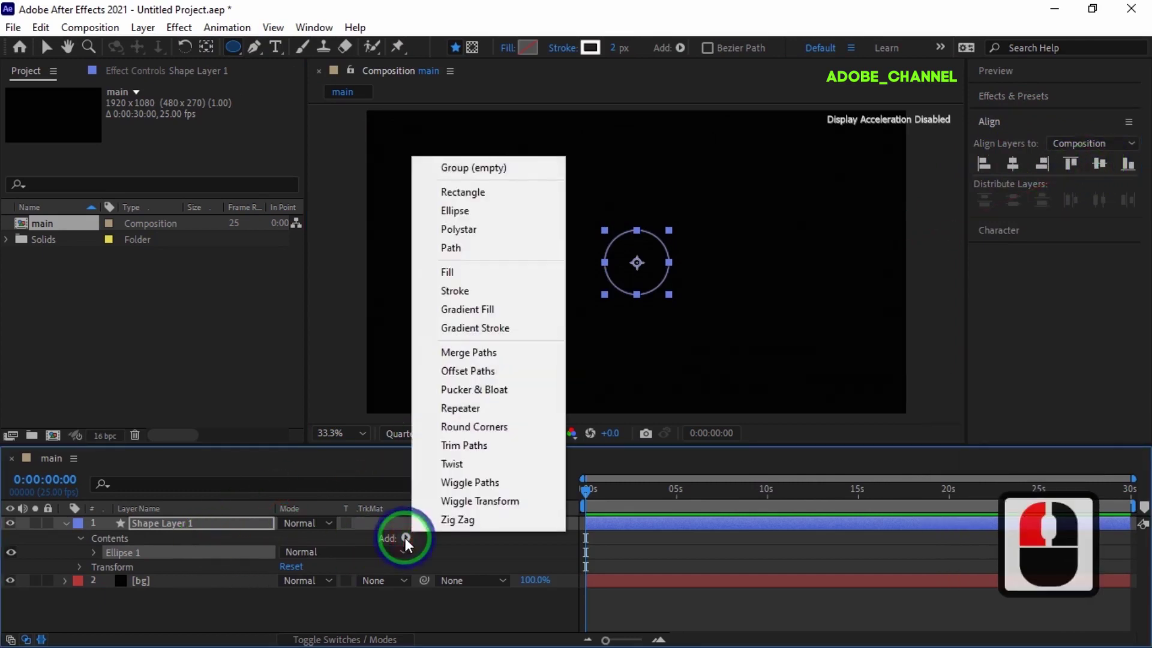
left_click(465, 446)
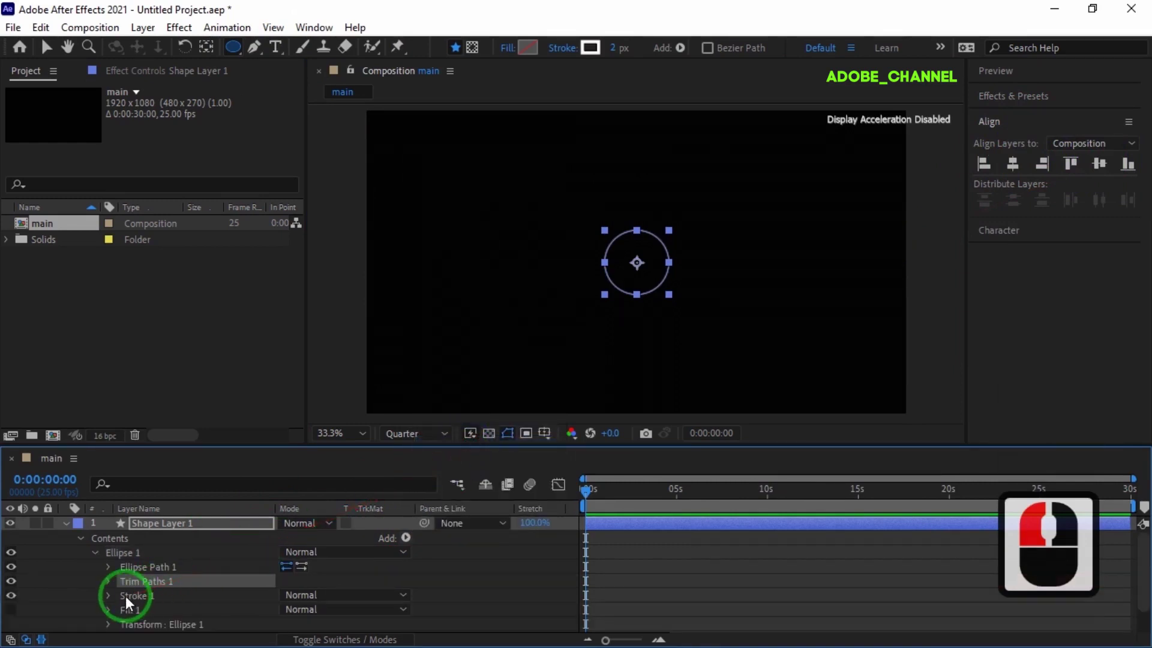
left_click(107, 581)
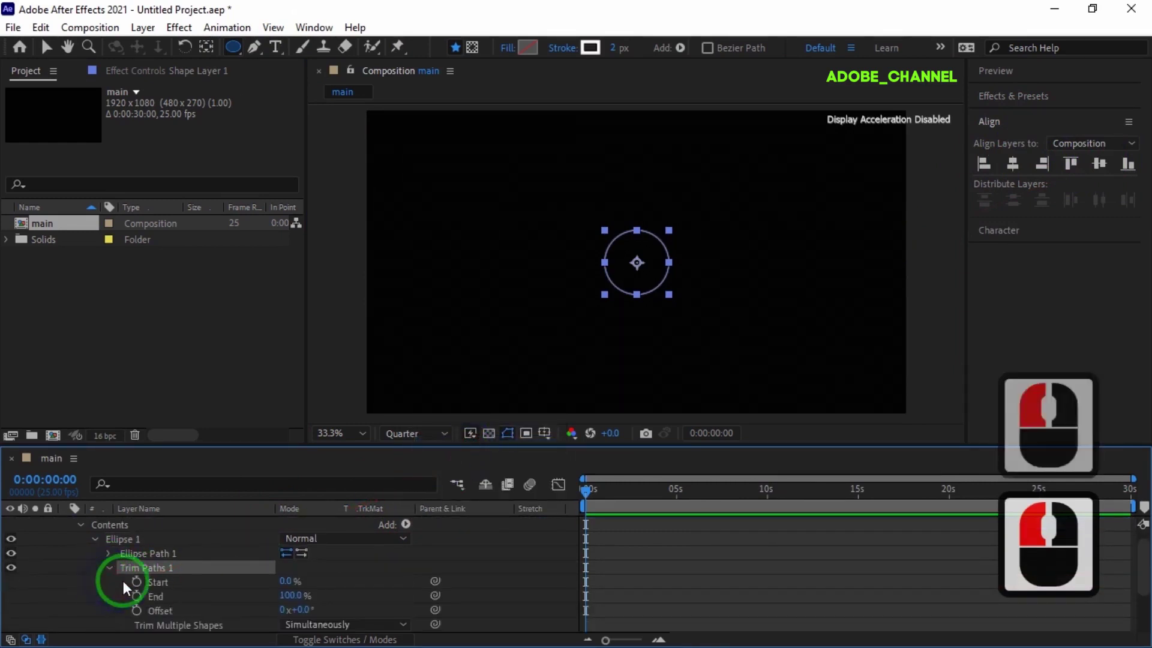
left_click(138, 596)
left_click(136, 610)
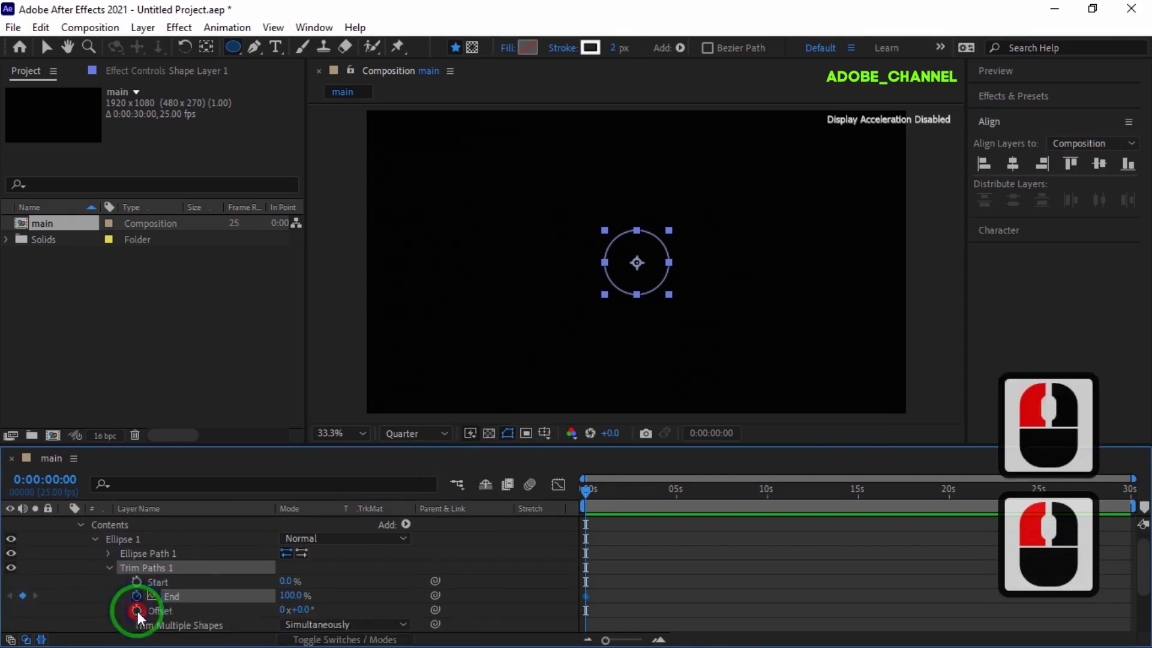
left_click(289, 595)
type("0")
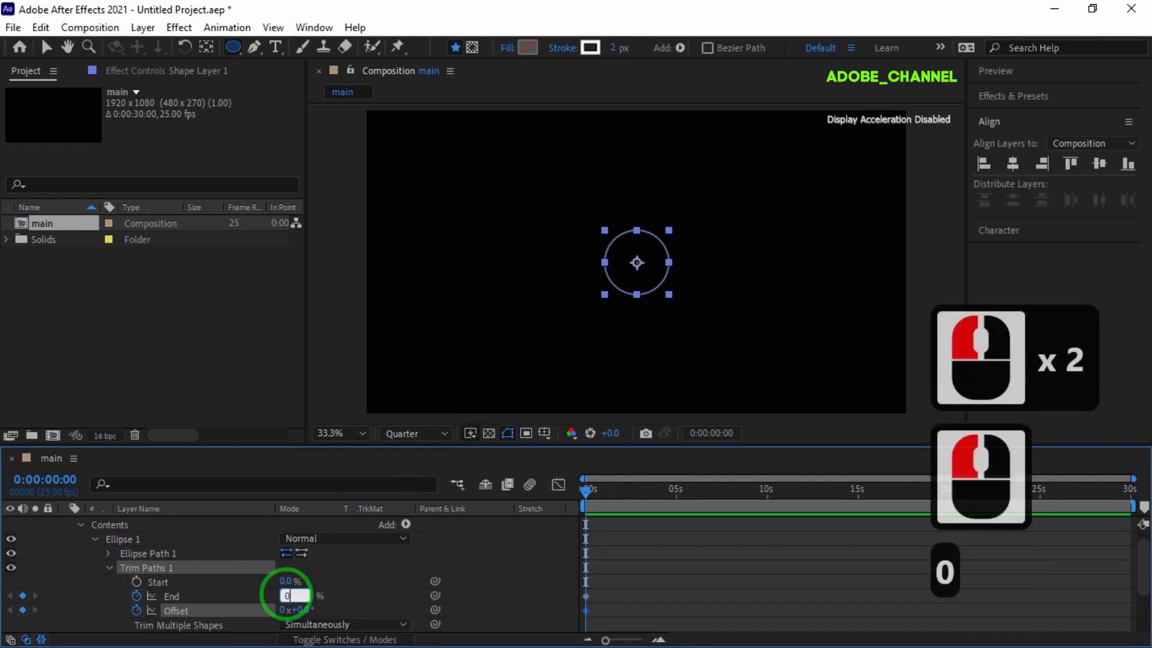
key("Return")
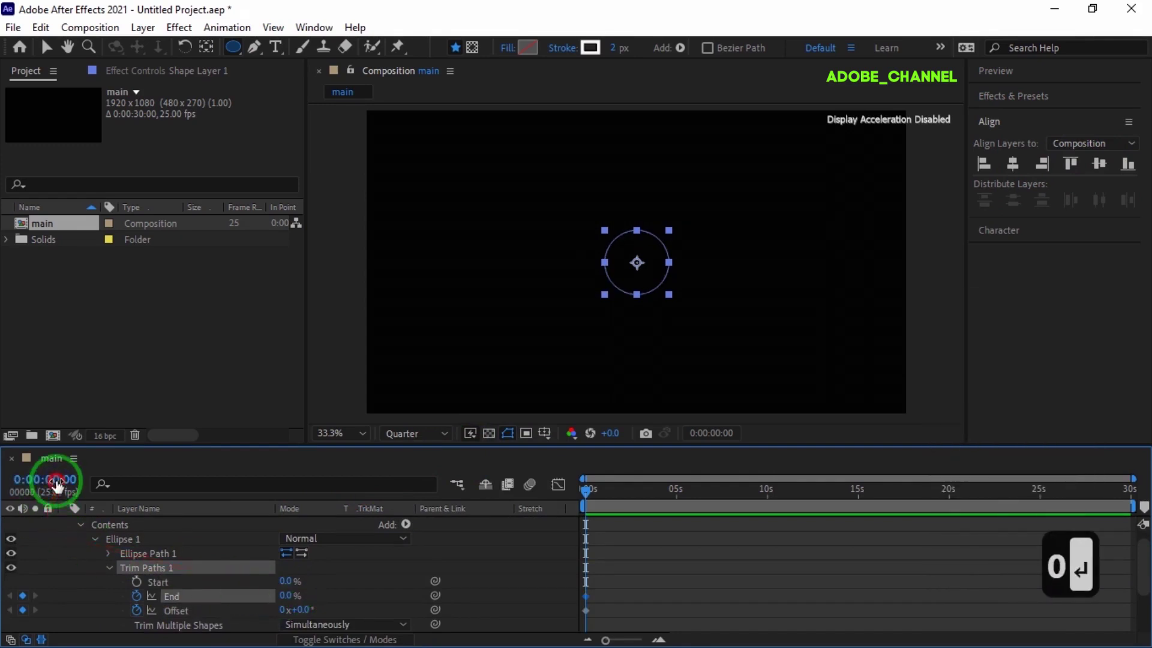
Step: At 0:00:27:00, keyframe the Trim Paths End at 25% and its Offset at 2 full revolutions
left_click(53, 480)
type("27:0")
type("00")
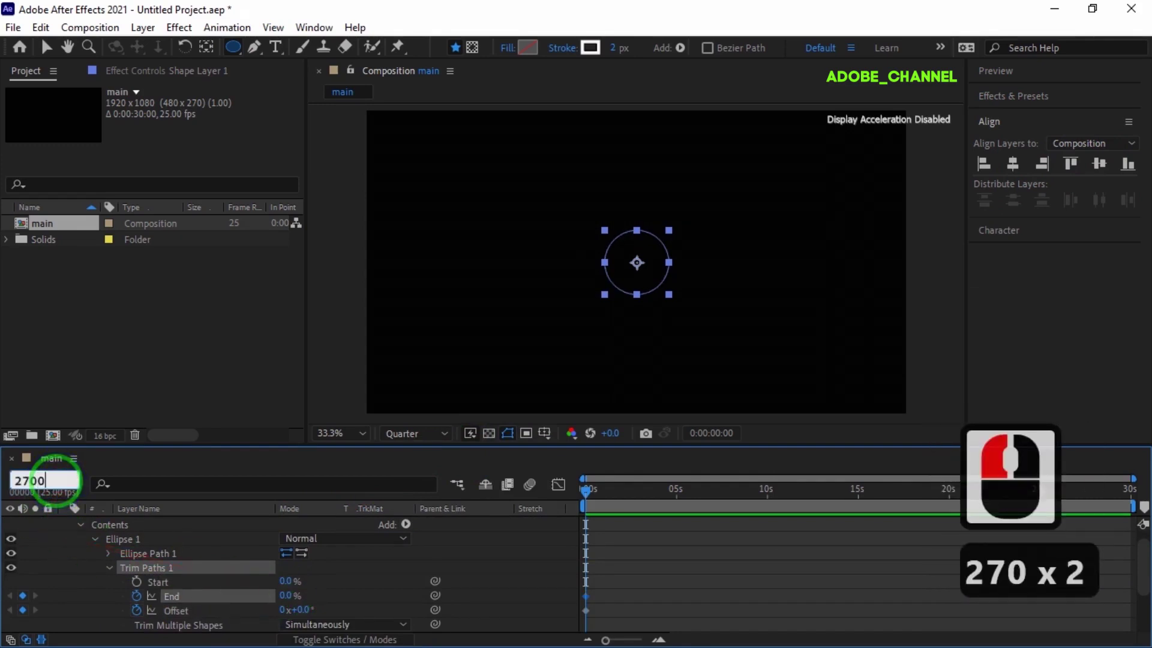
key("Return")
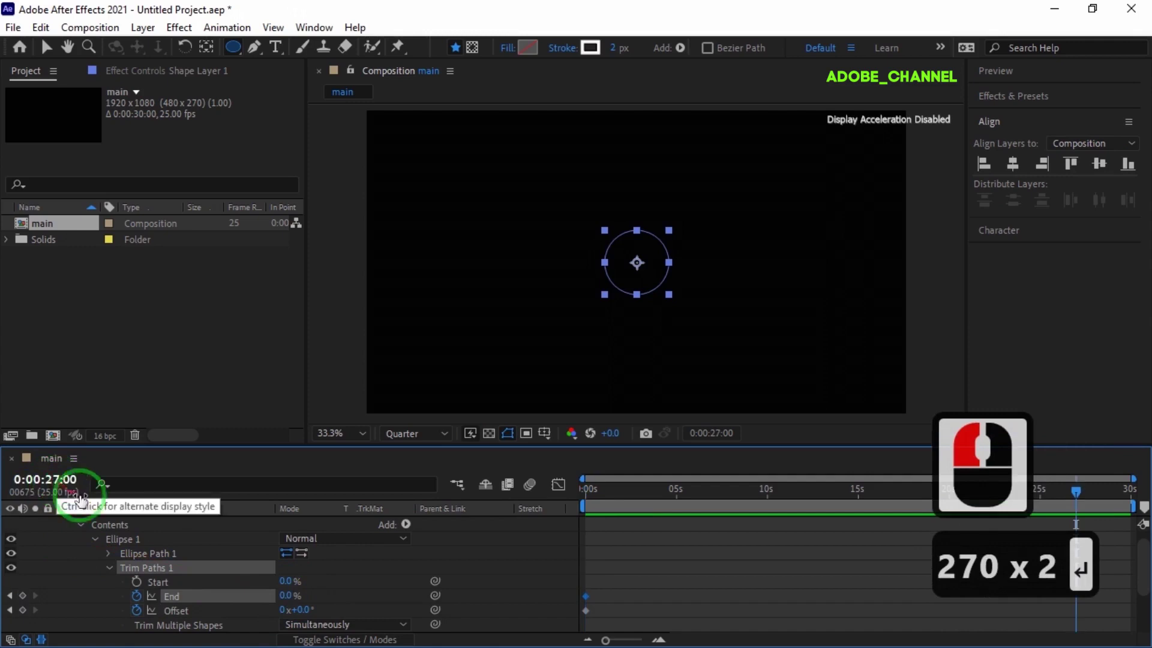
left_click(284, 597)
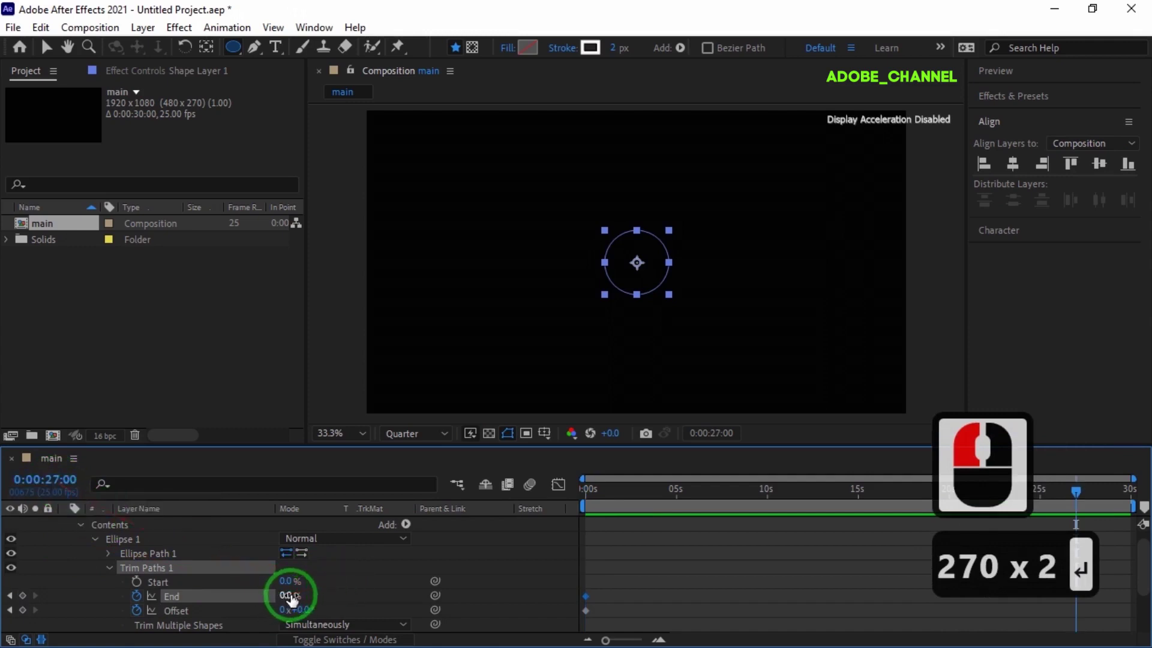
type("25")
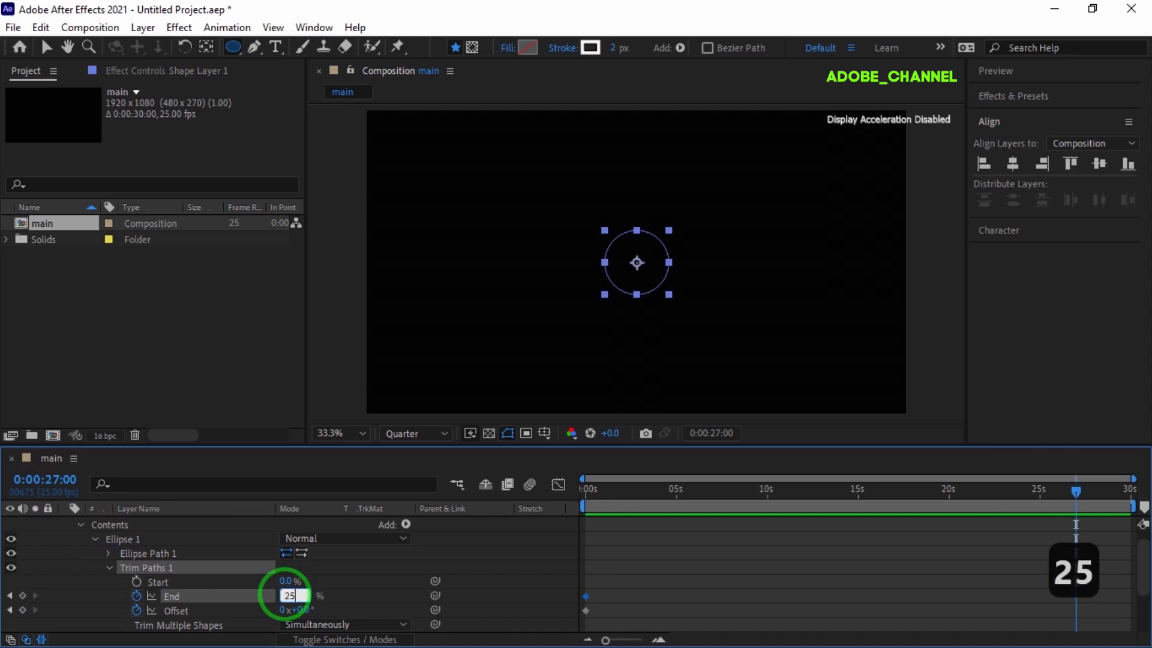
key("Return")
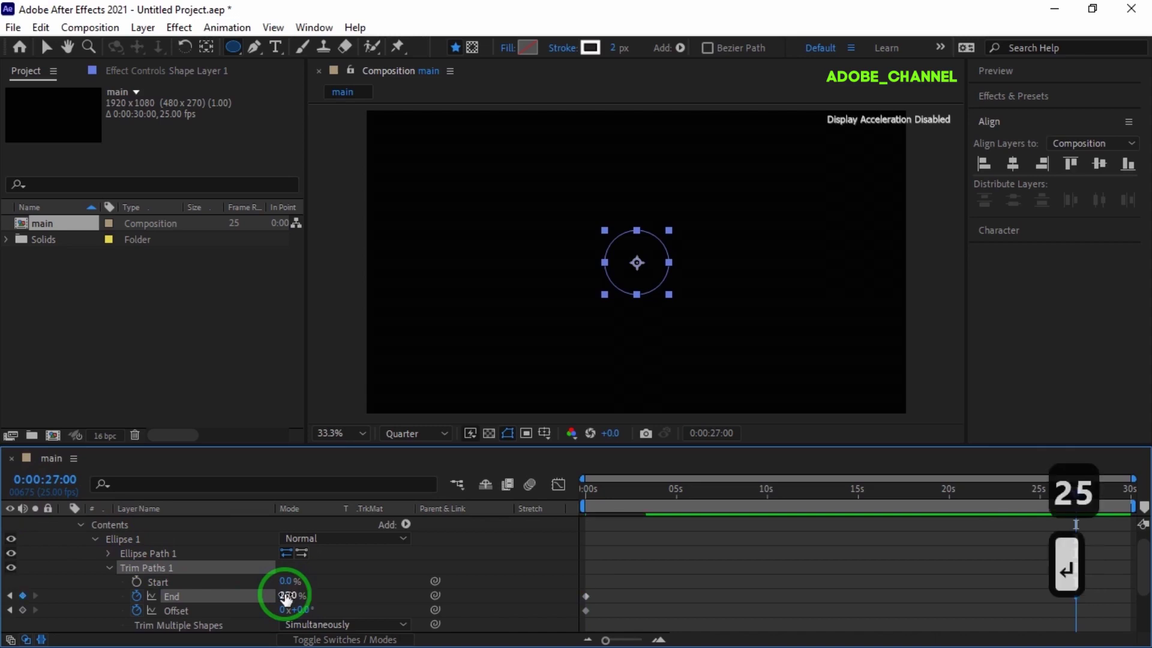
left_click(282, 610)
type("2")
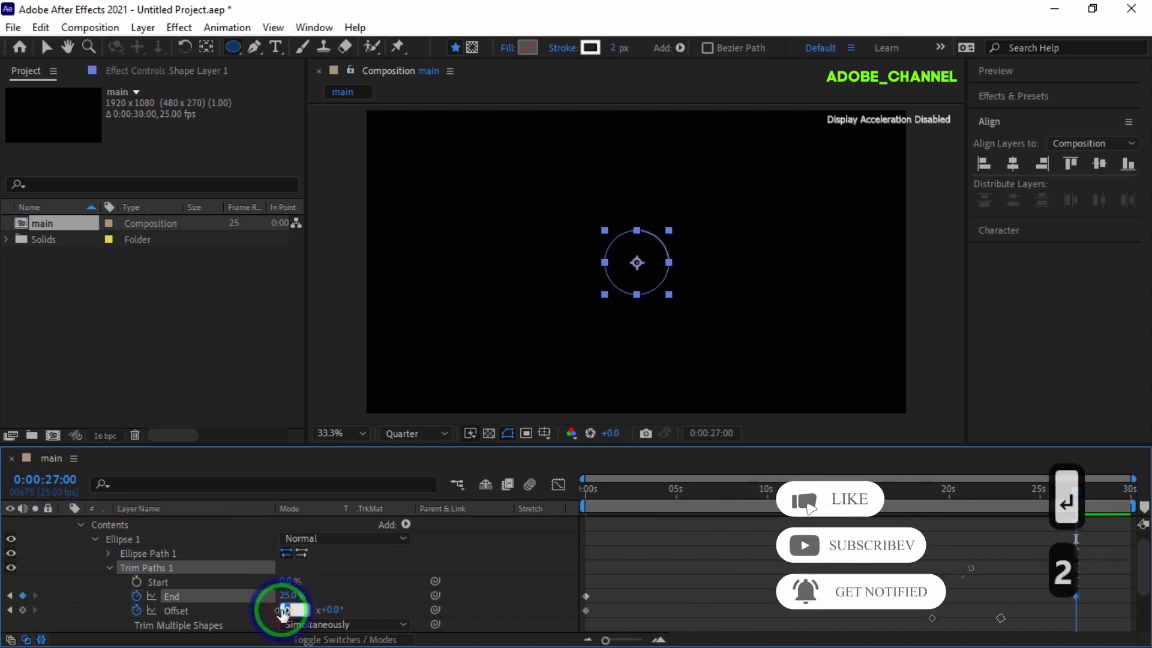
key("Return")
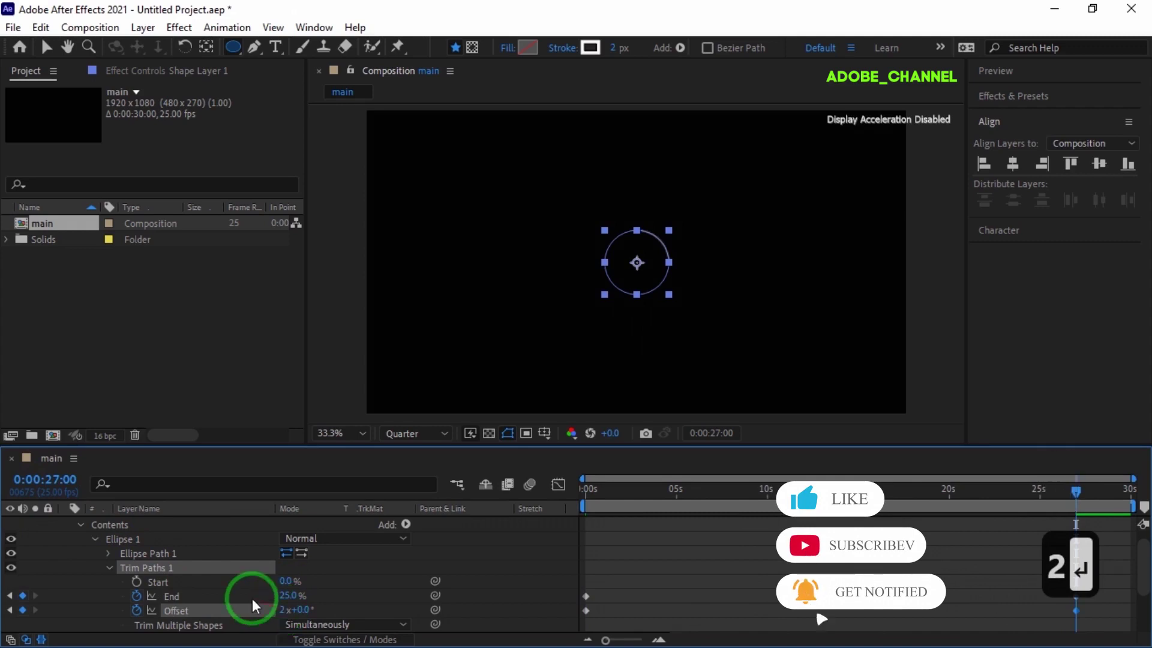
left_click(109, 567)
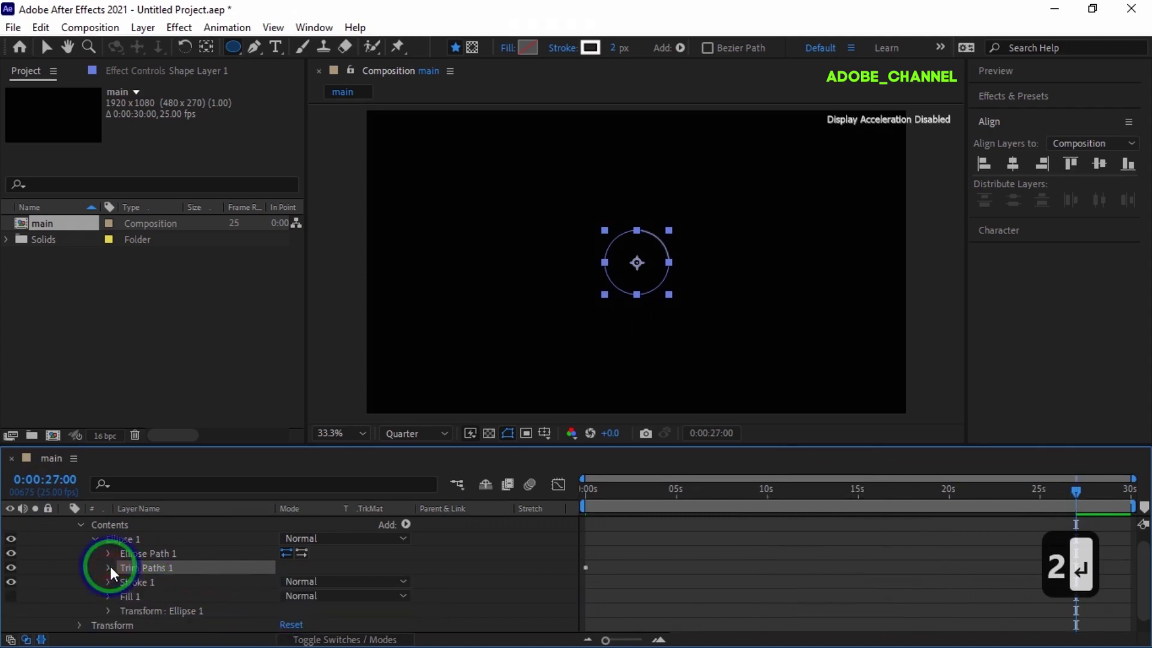
Step: Add a Repeater to the circle and set its number of copies to 30
left_click(406, 523)
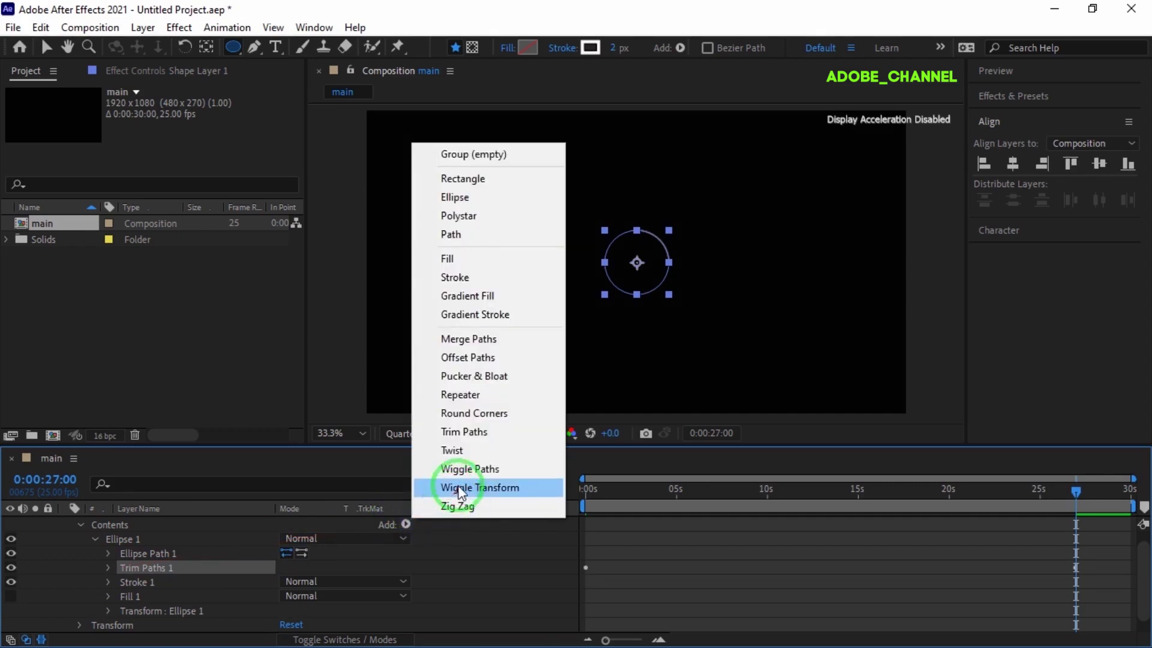
left_click(460, 395)
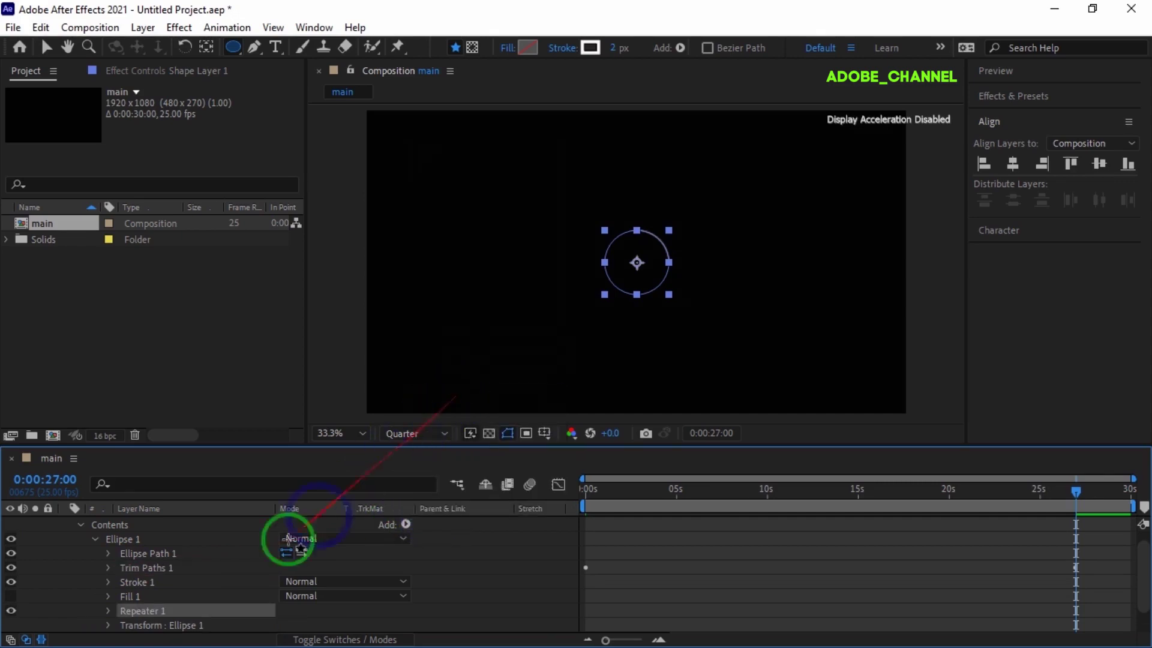
left_click(108, 610)
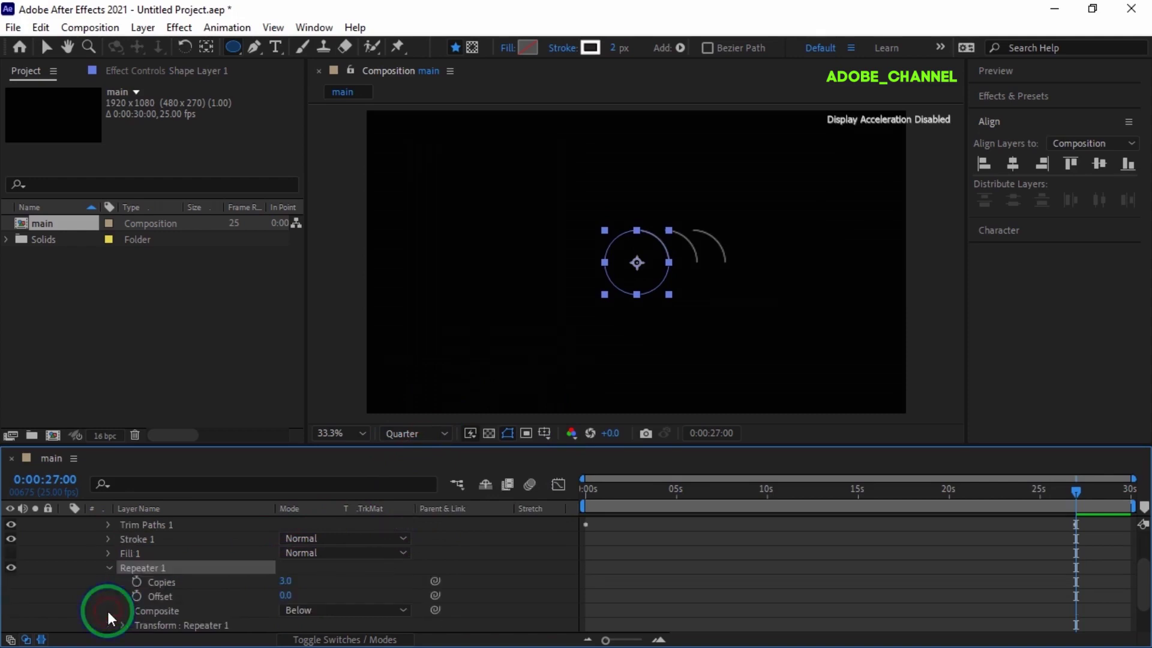
left_click(287, 582)
type("30")
key("Return")
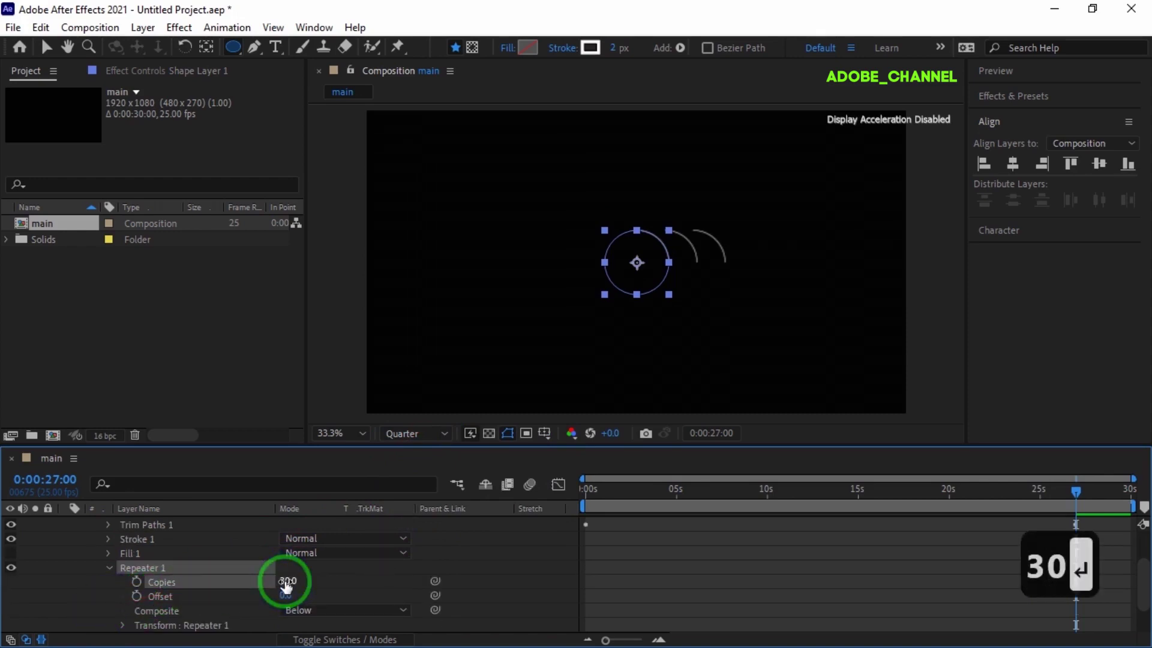
left_click(109, 569)
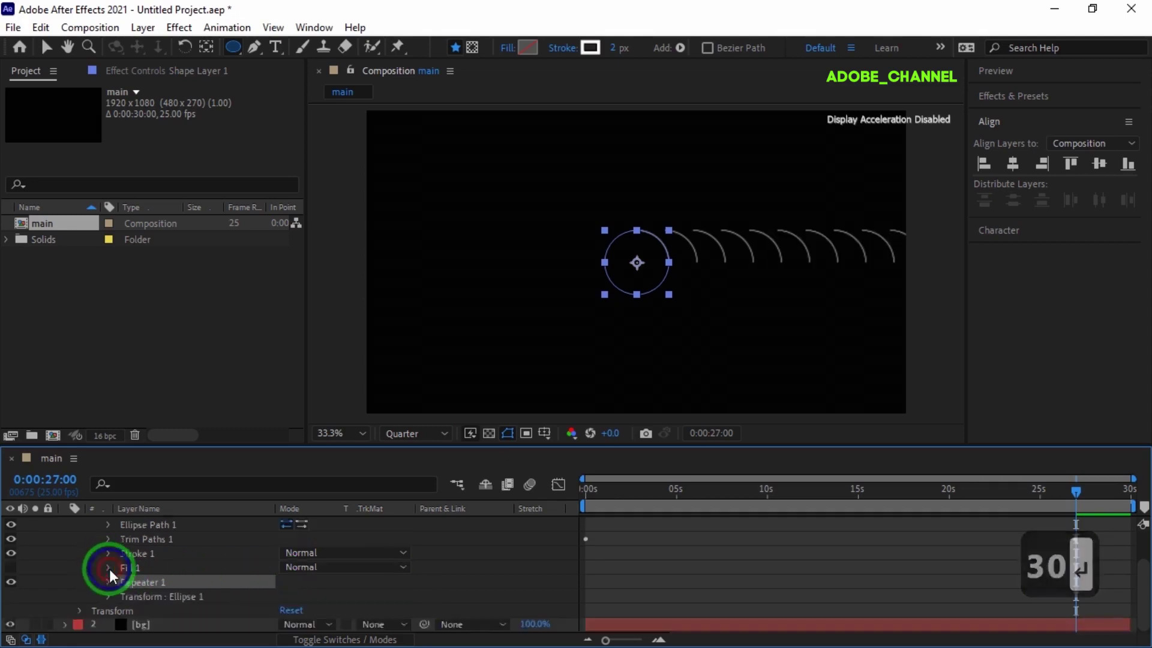
Step: Set the horizontal position in the Repeater's transform to -1
left_click(109, 595)
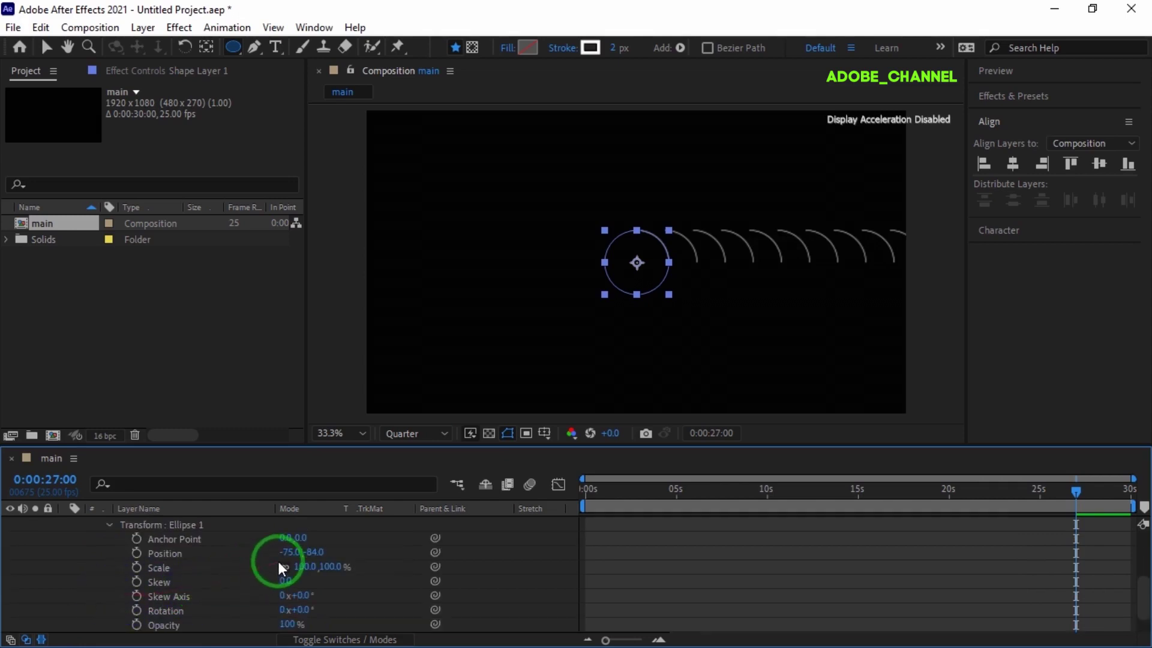
left_click(109, 525)
left_click(108, 582)
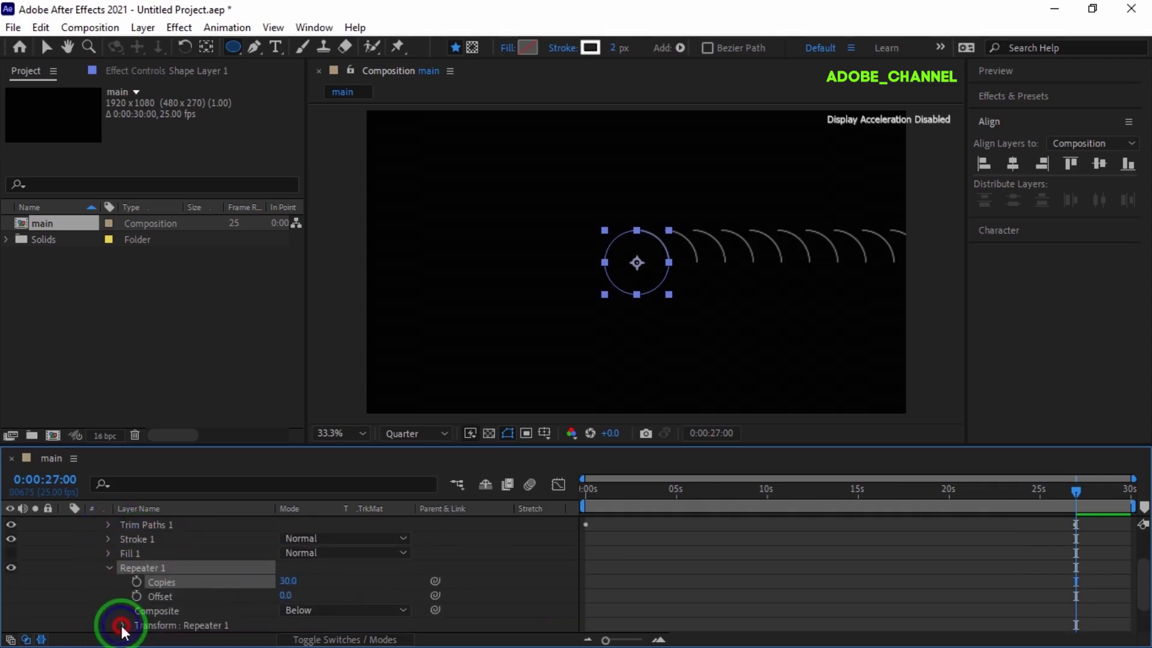
left_click(122, 625)
left_click(285, 566)
type("-1")
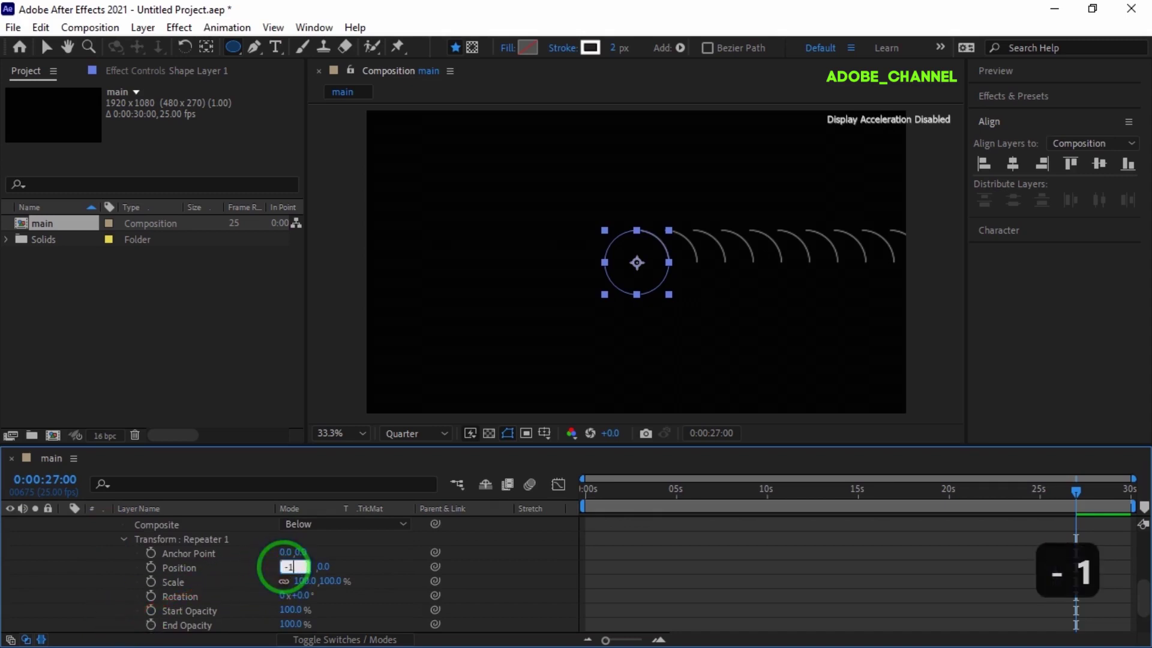
key("Return")
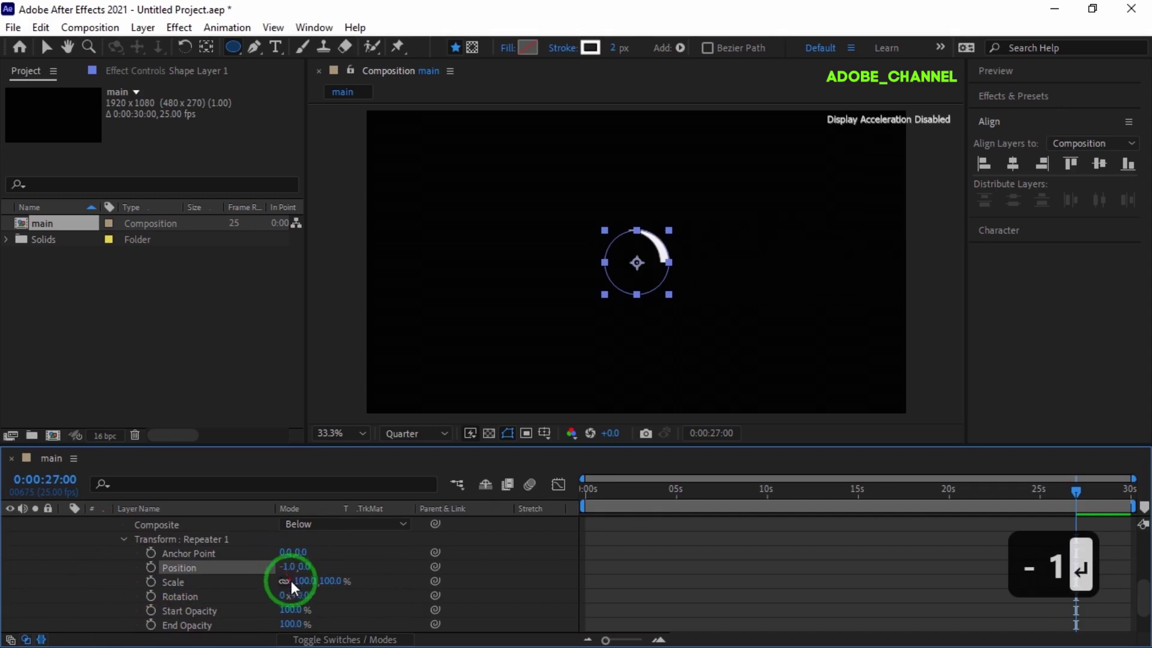
Step: Set the Repeater's transform scale to 109% and its rotation to 10°
left_click(305, 581)
type("109")
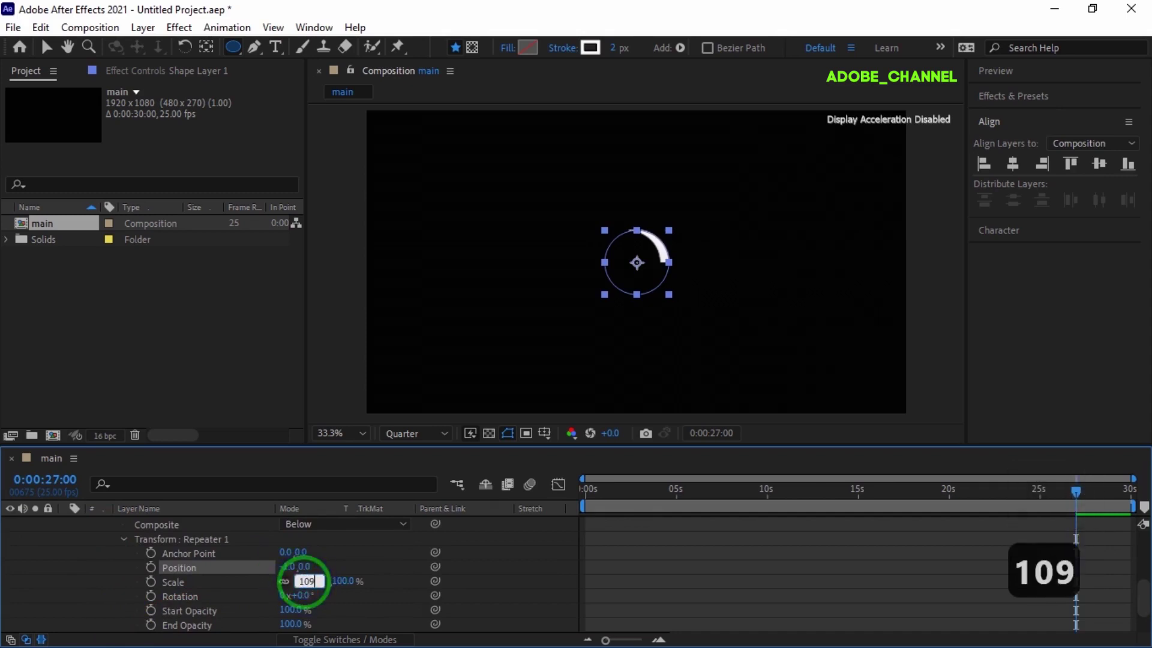
key("Return")
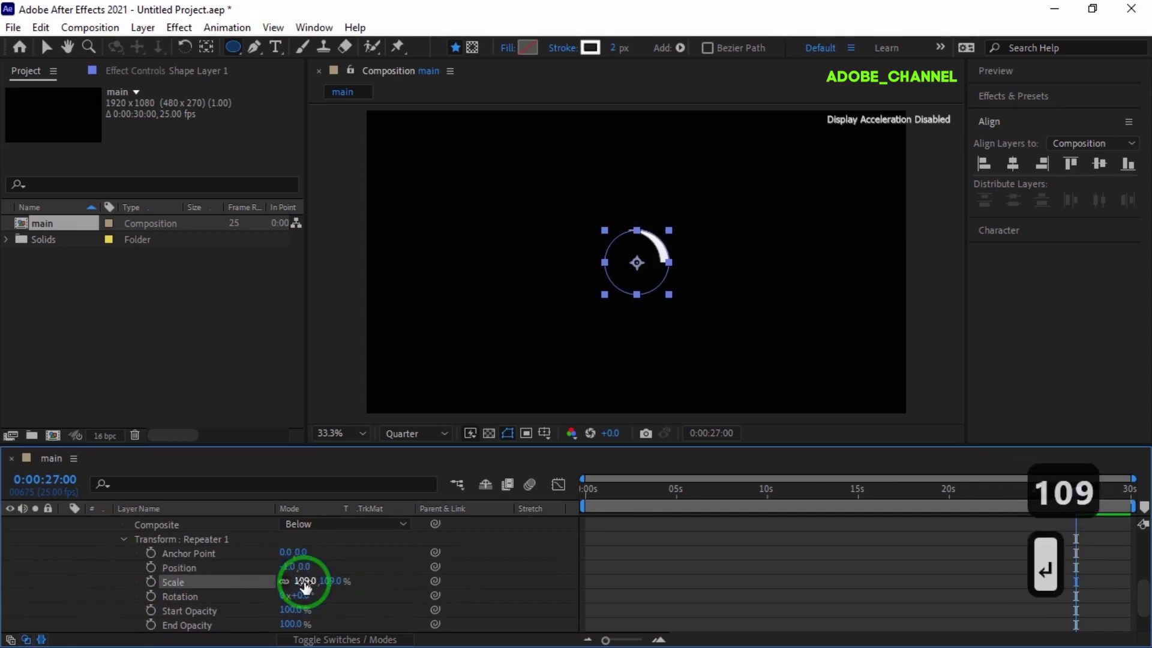
left_click(303, 595)
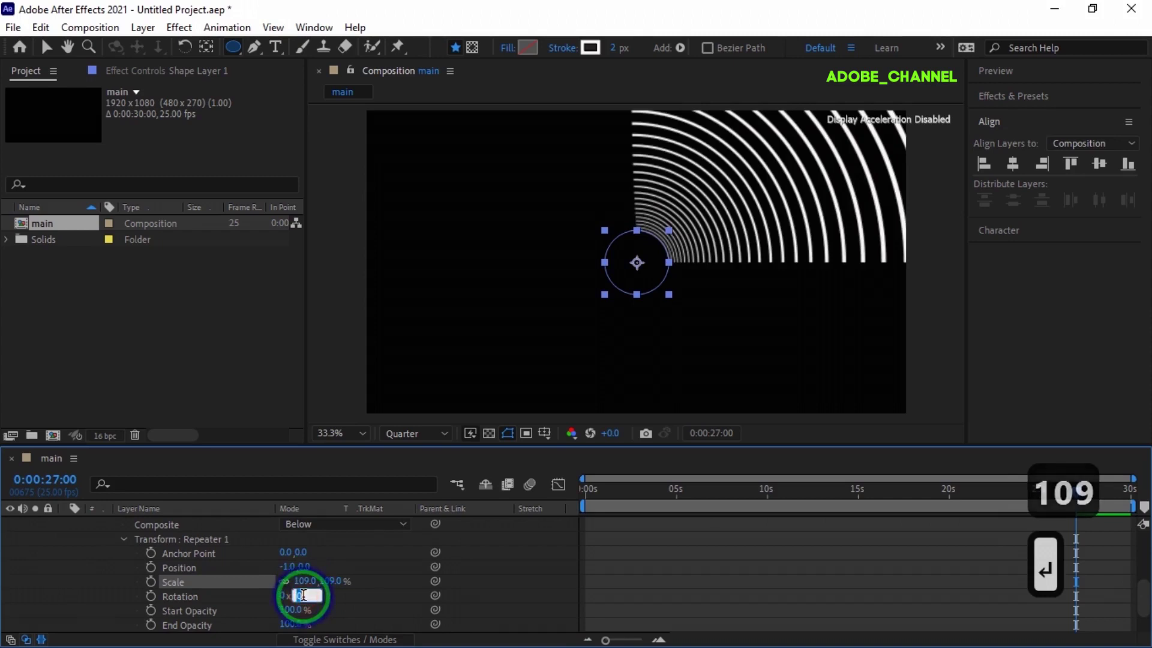
type("10")
key("Return")
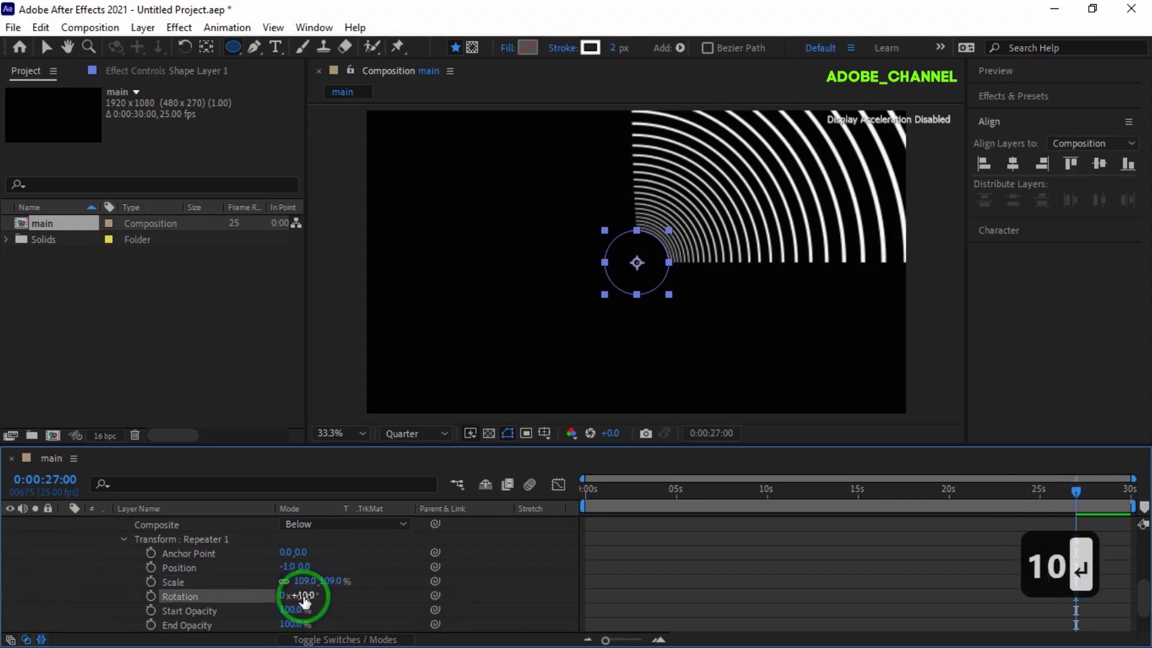
left_click(123, 539)
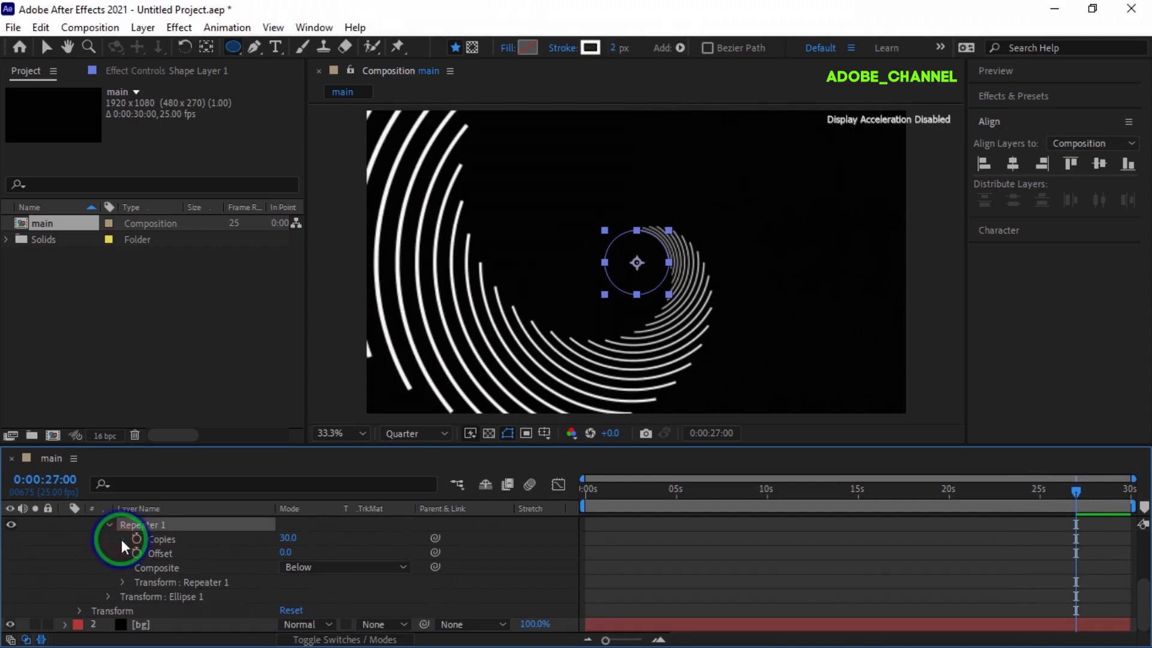
Step: Return to the start of the timeline and add a dash to the circle's Stroke 1, keeping its default dash settings
left_click(109, 526)
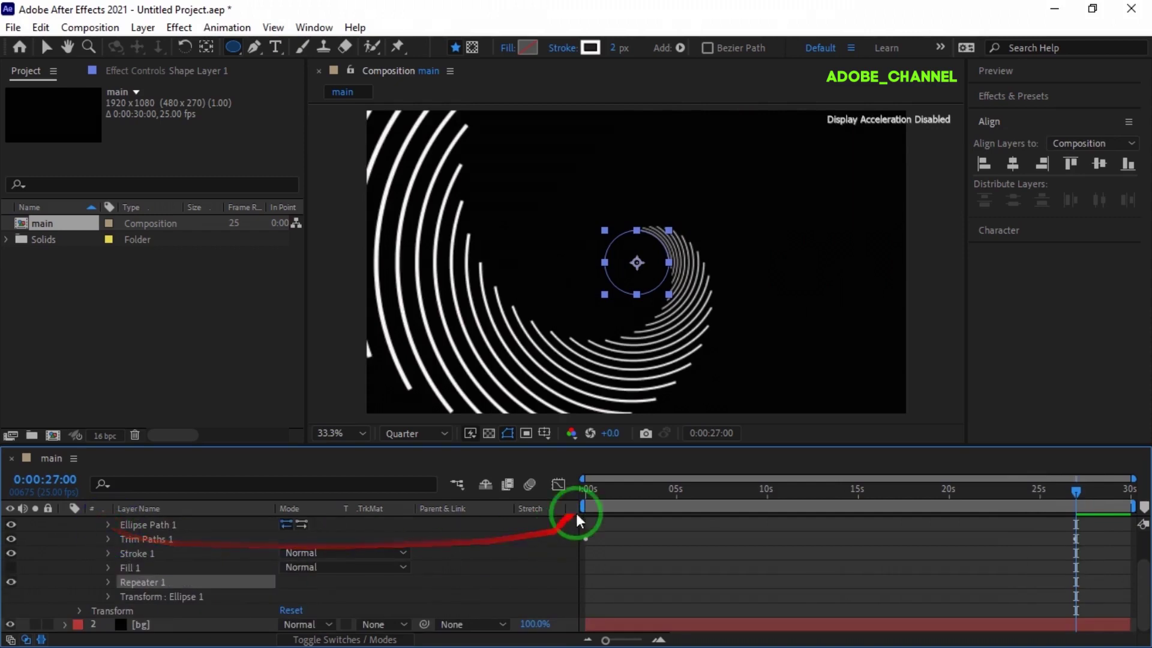
left_click_drag(588, 490, 565, 495)
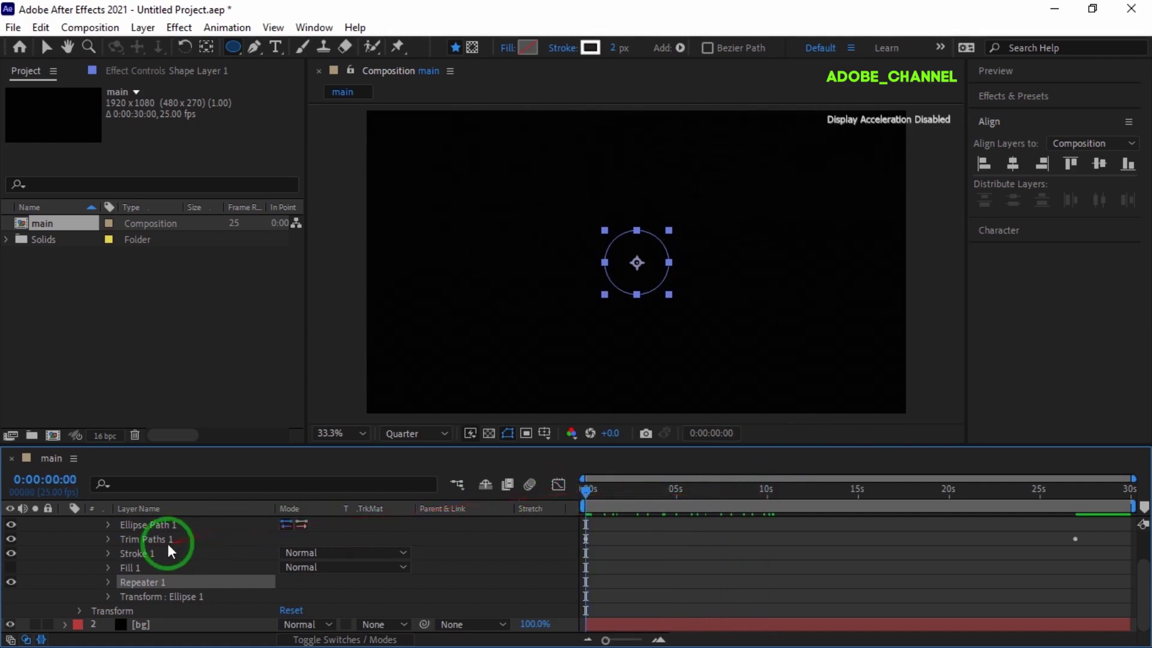
scroll(150, 555, "up", 2)
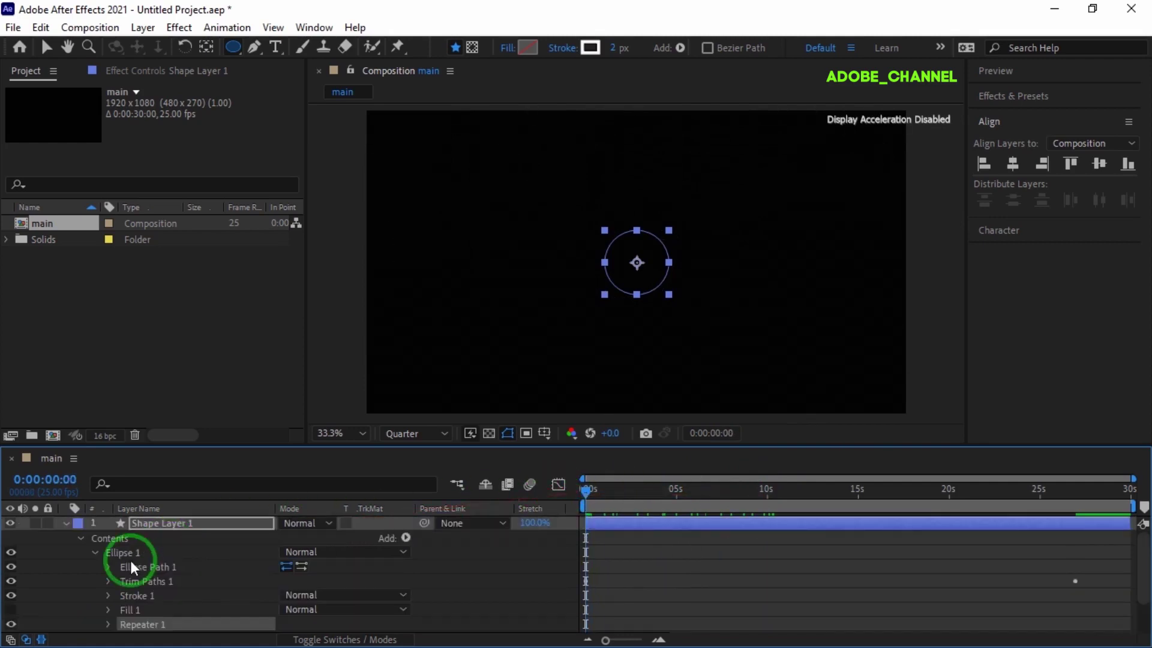
left_click(107, 595)
scroll(200, 594, "down", 1)
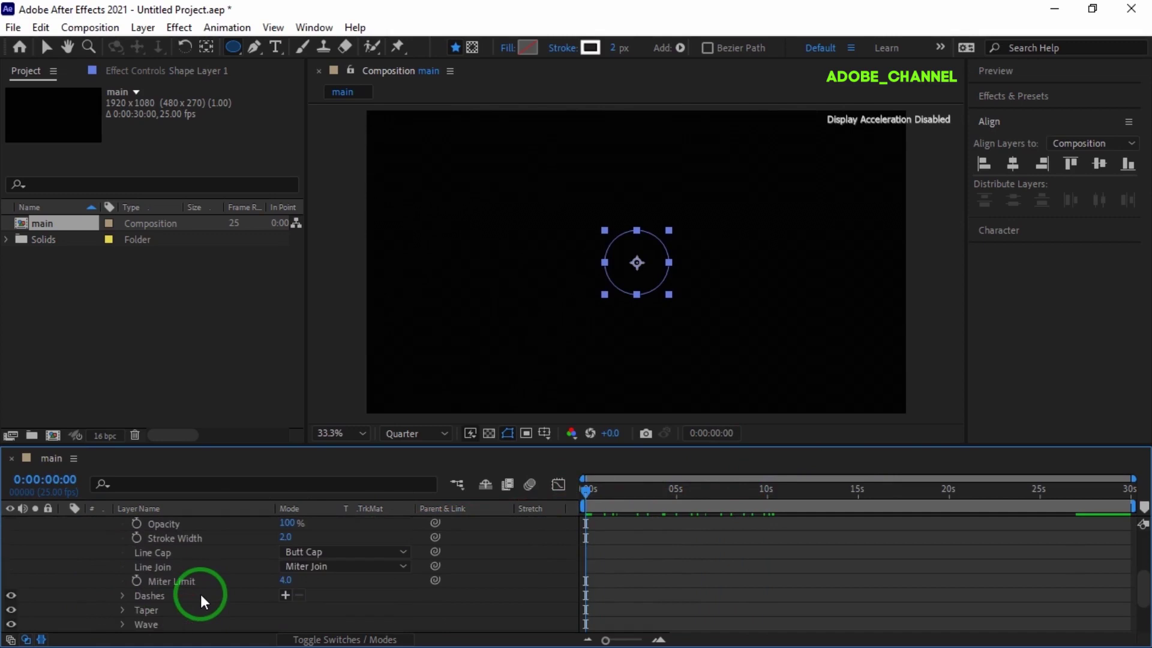
left_click(285, 594)
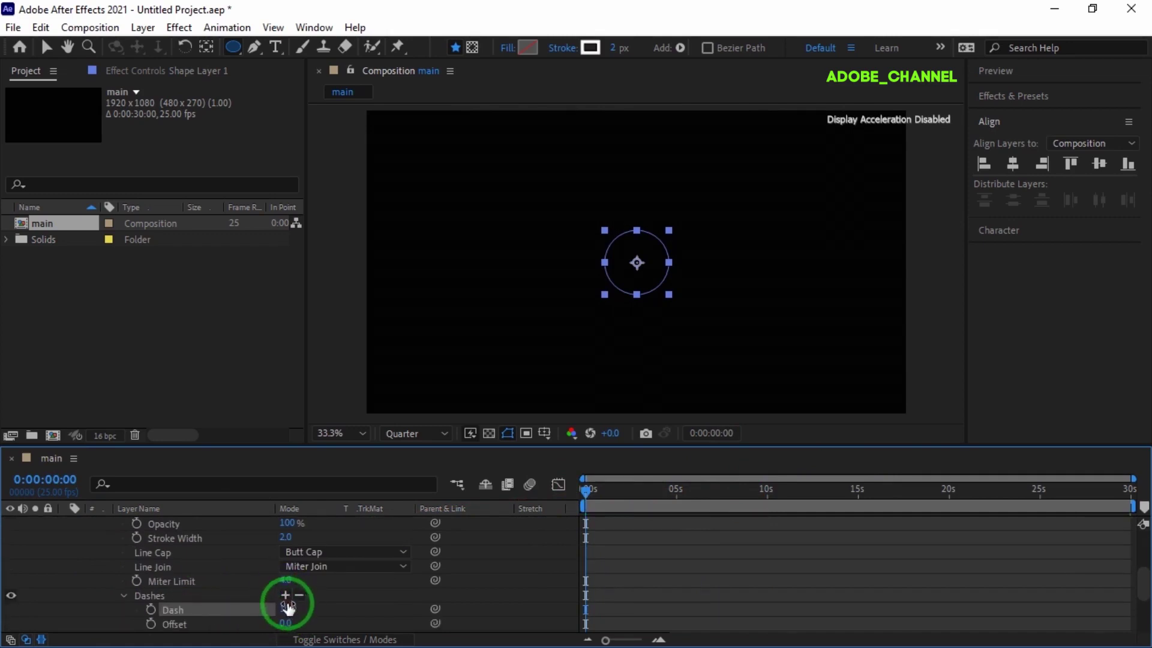
left_click(124, 595)
scroll(116, 573, "up", 4)
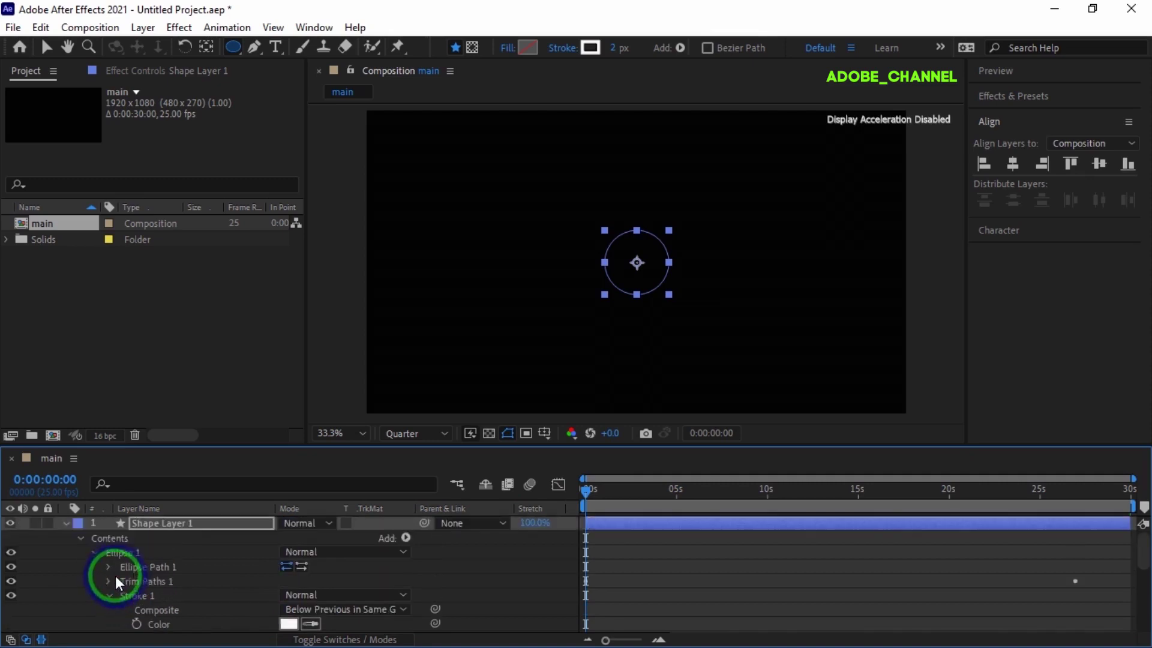
left_click(109, 595)
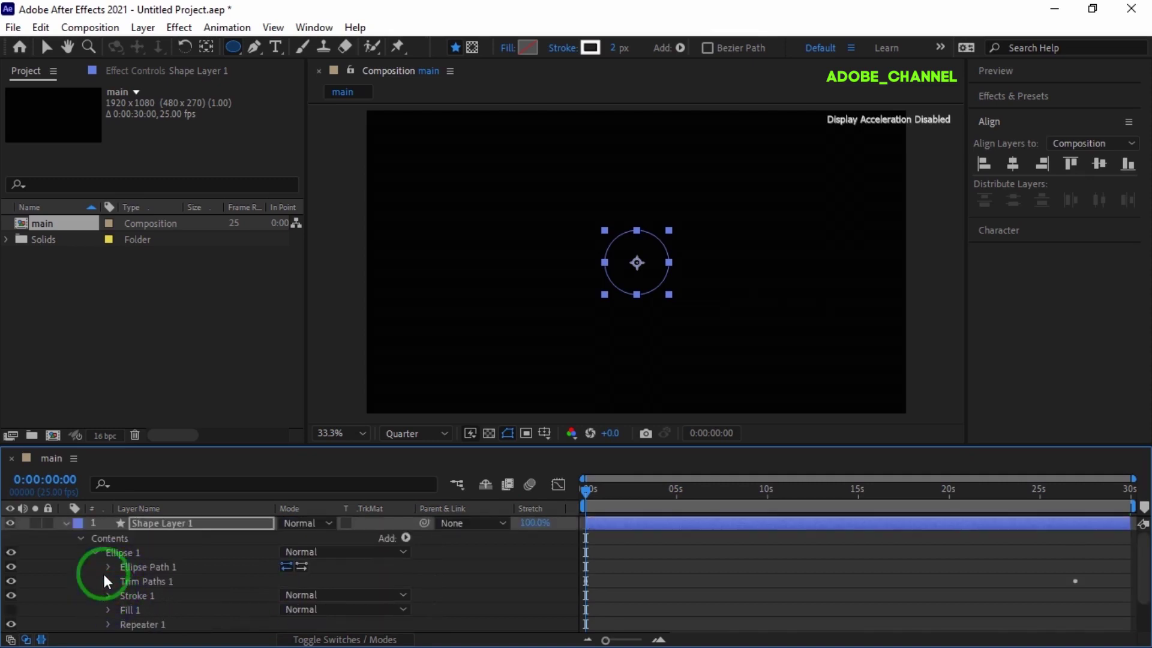
left_click(66, 522)
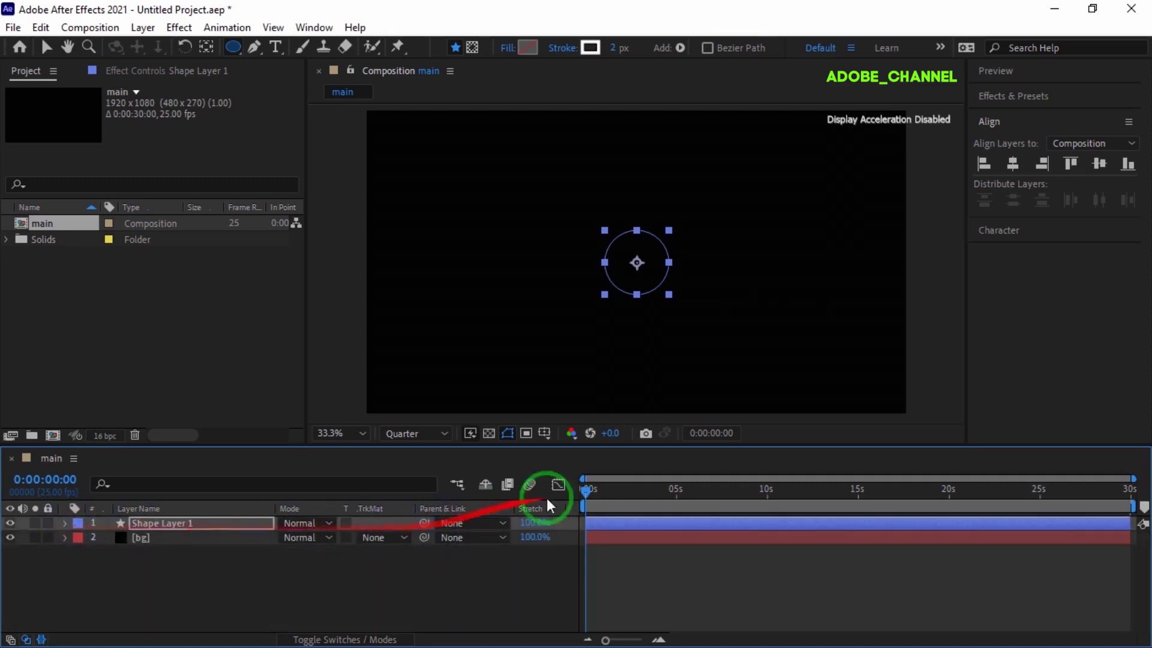
Step: At the start of the timeline, rename the shape layer as circle1
left_click_drag(588, 490, 570, 506)
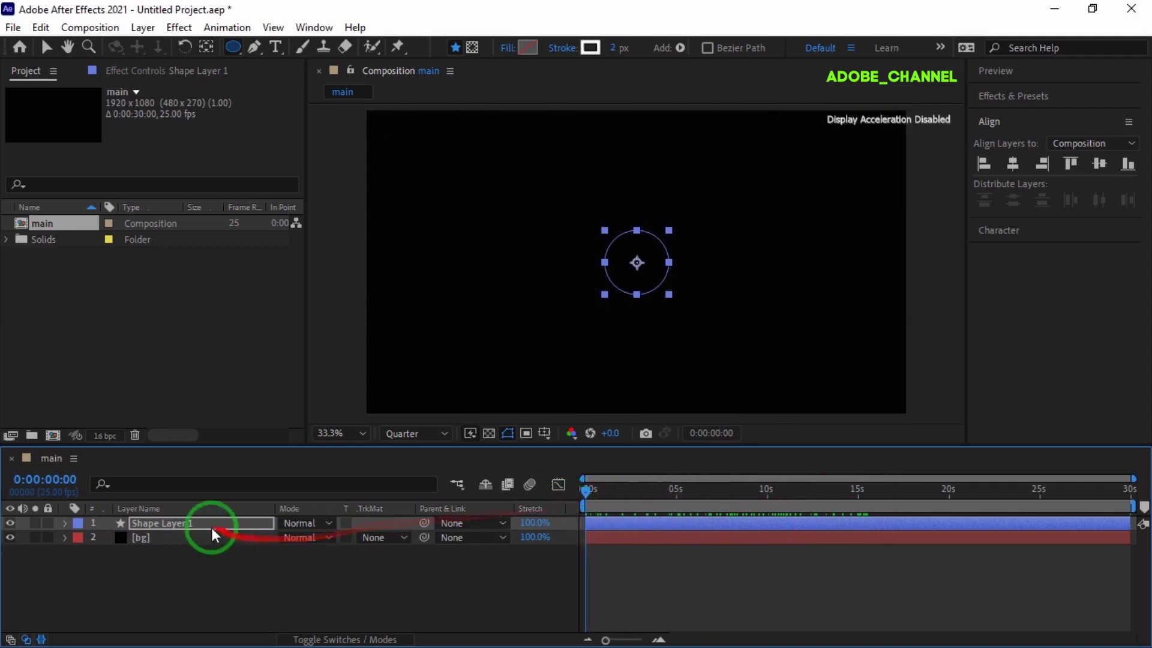
right_click(194, 522)
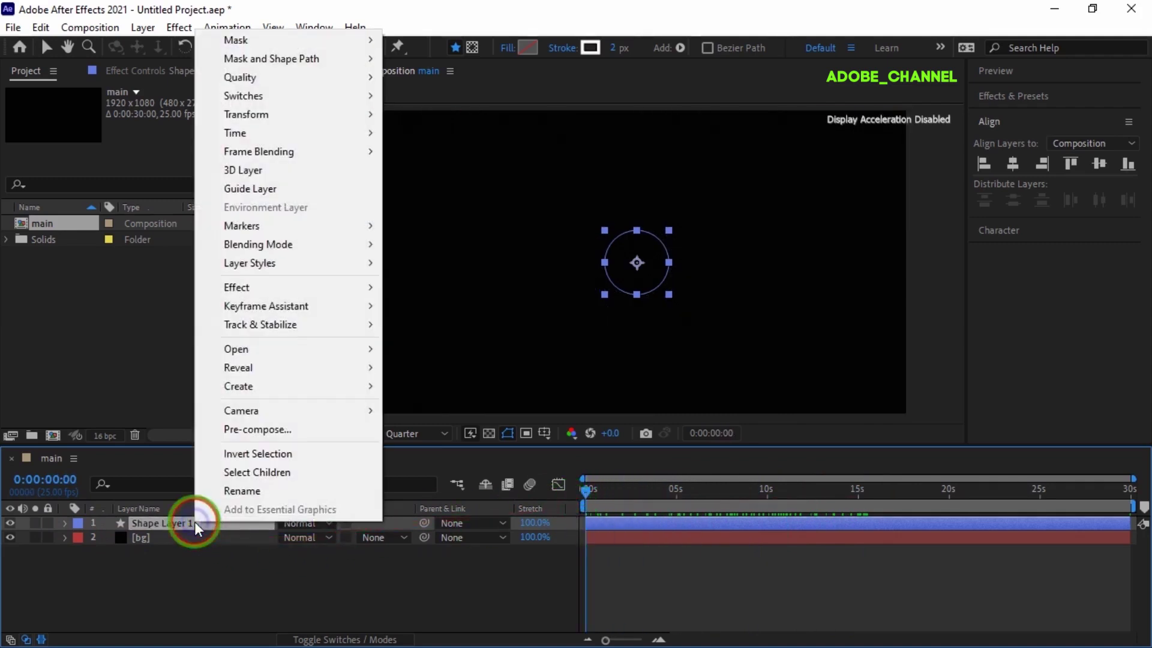
left_click(239, 489)
type("ci")
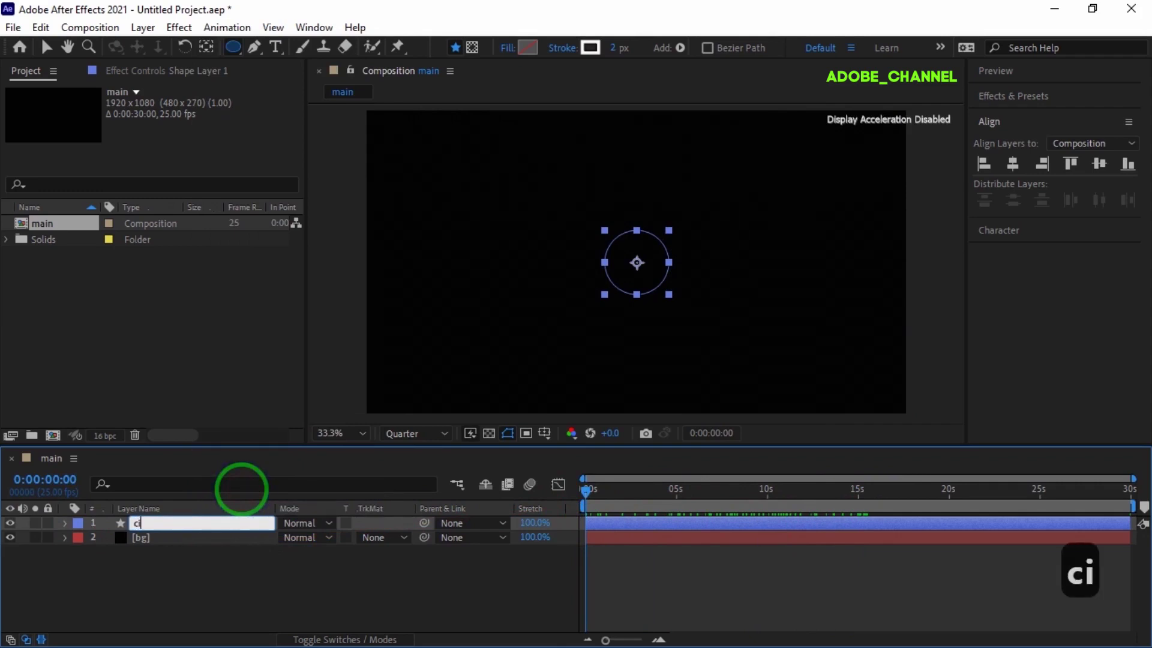
type("rcle1")
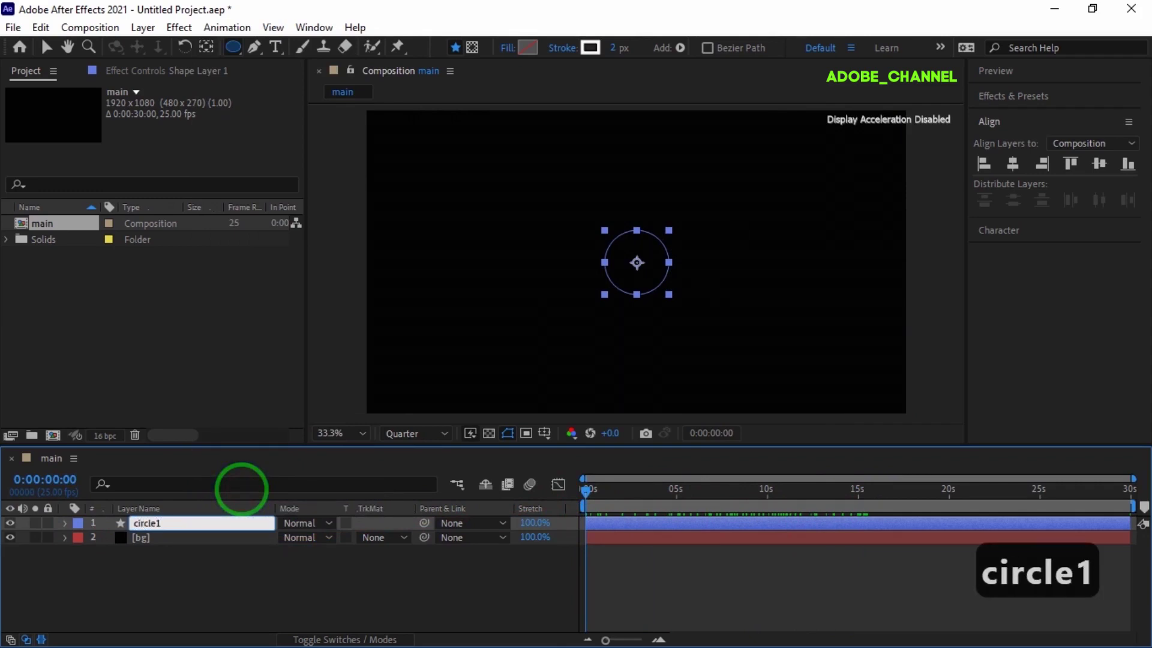
key("Return")
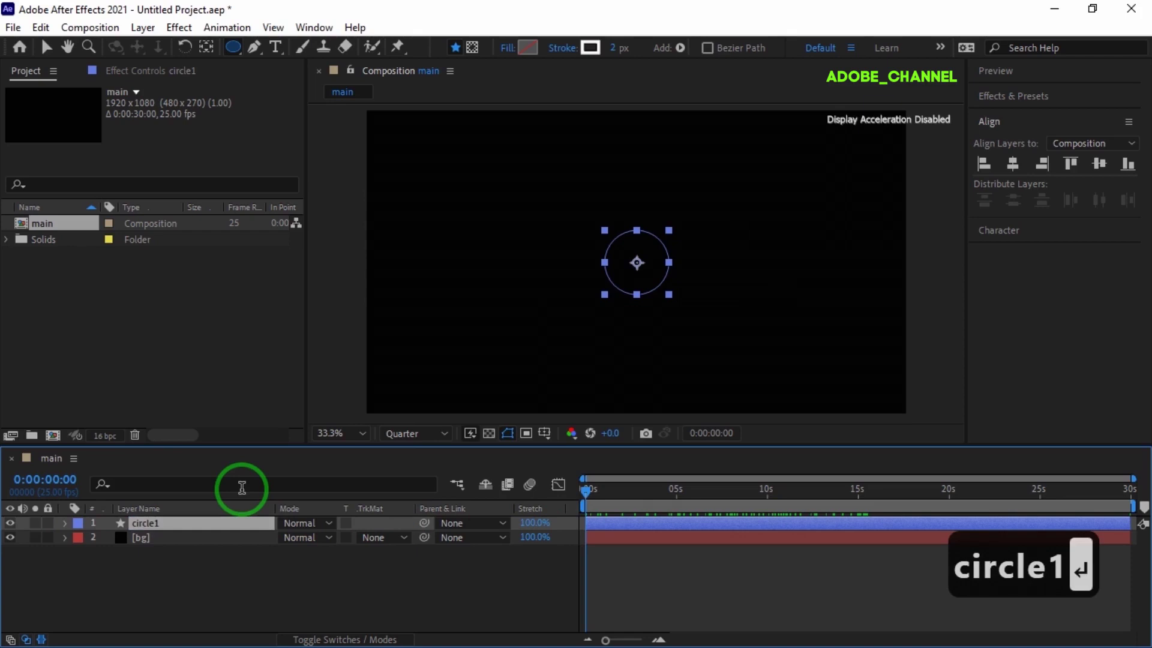
Step: Apply the Fill effect to the circle1 layer and move the current time to 0:00:07:24
left_click(1067, 97)
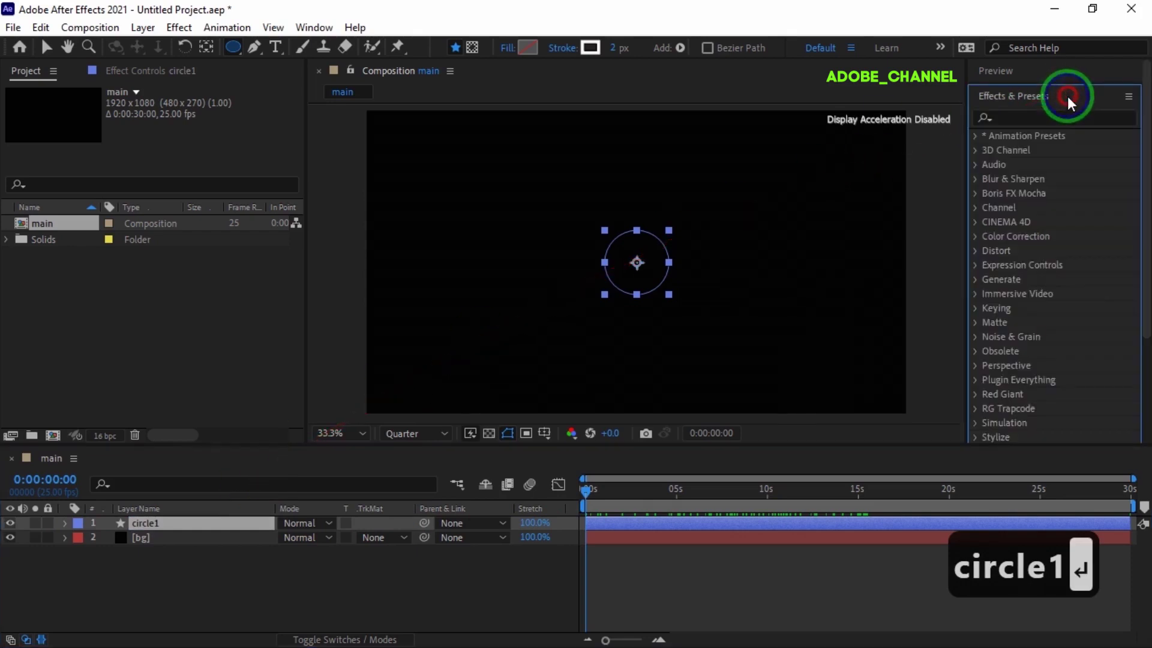
left_click(1009, 117)
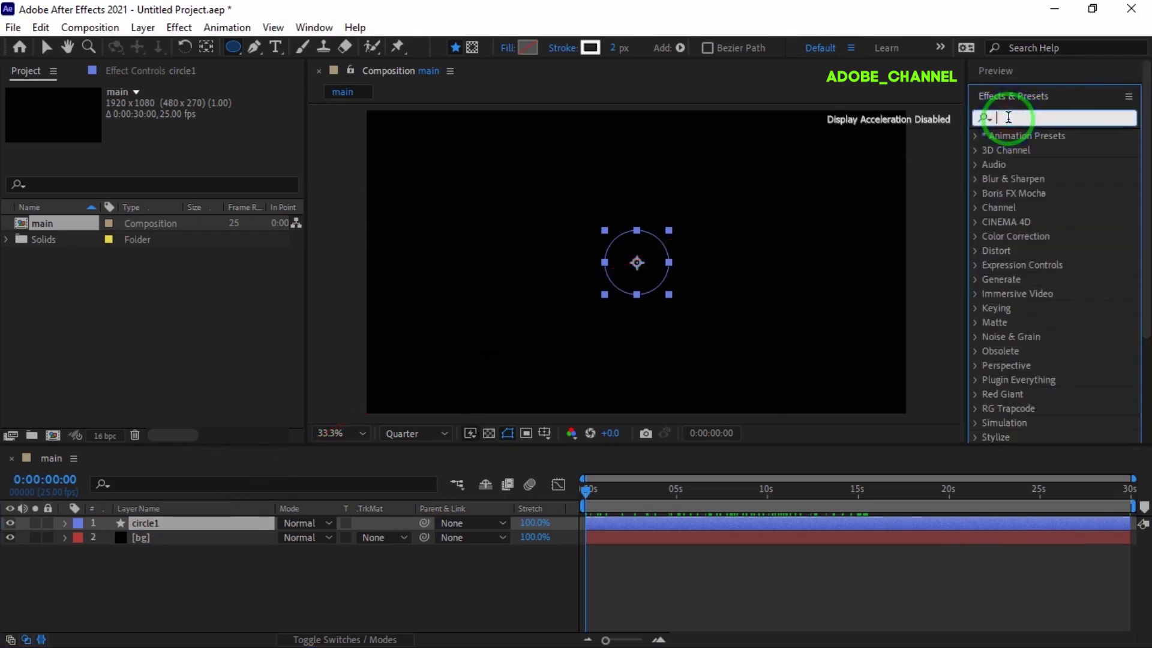
type("fill")
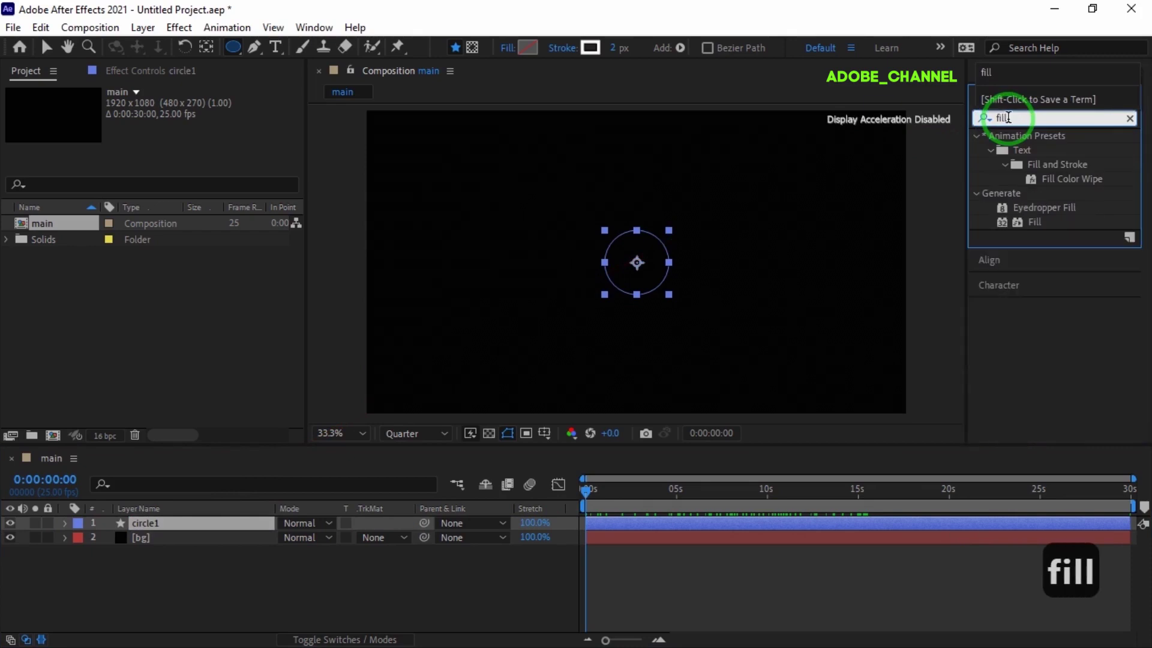
double_click(1036, 222)
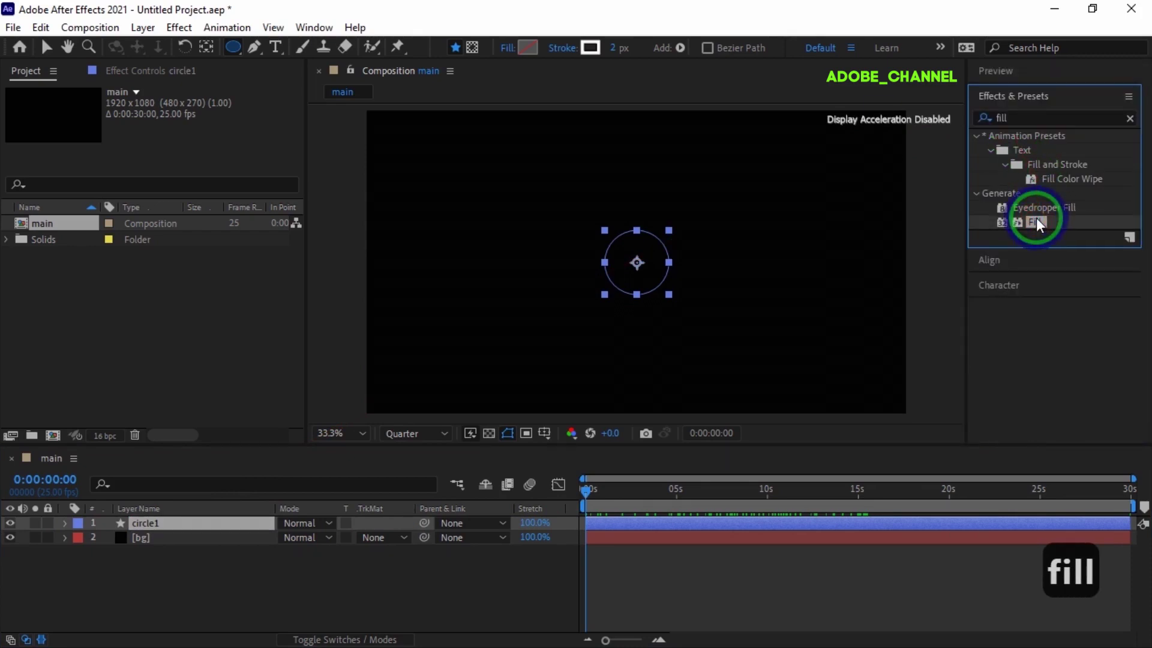
key("v")
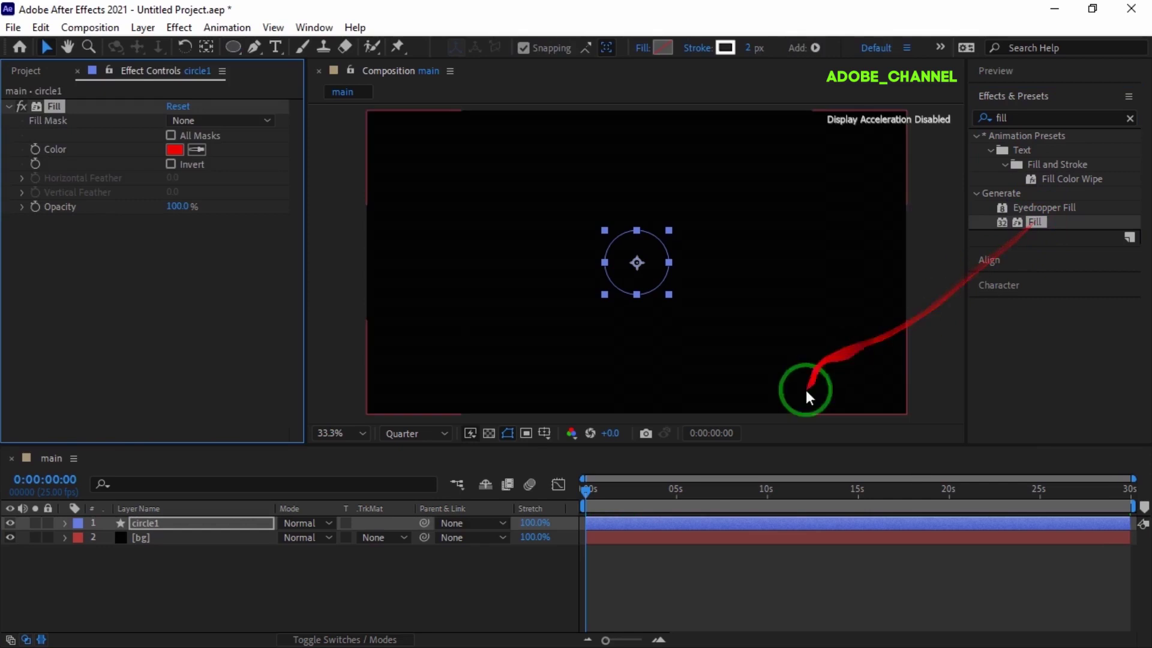
left_click(729, 492)
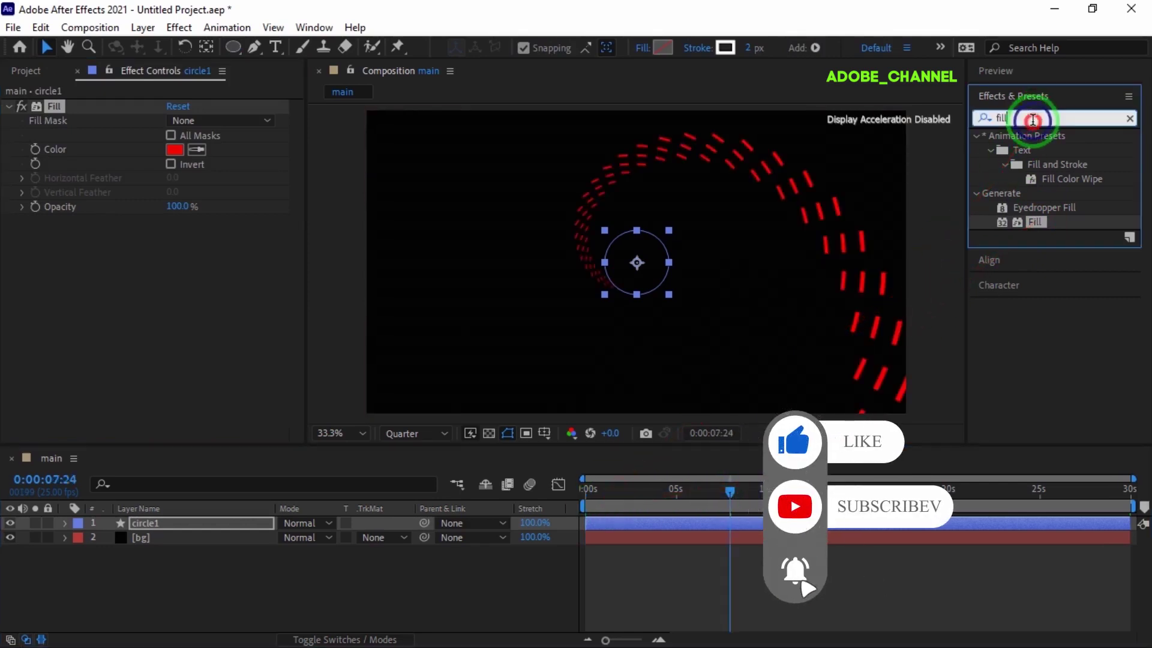
Step: Find the Stylize Glow effect and apply it to the circle1 layer
left_click(981, 119)
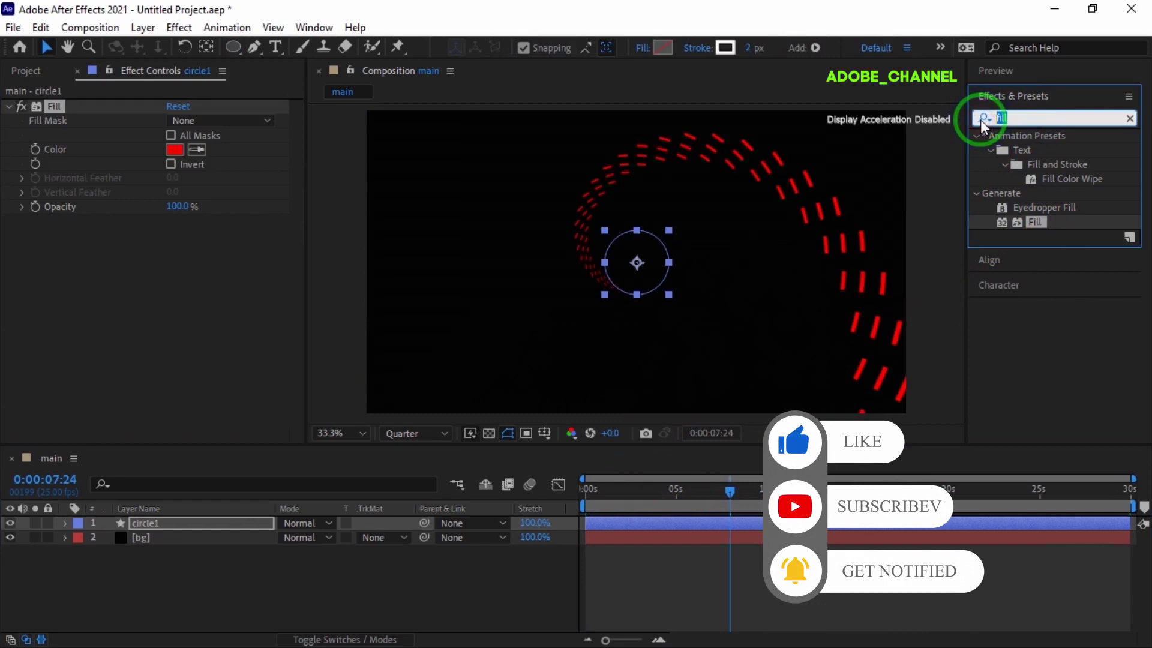
type("glow")
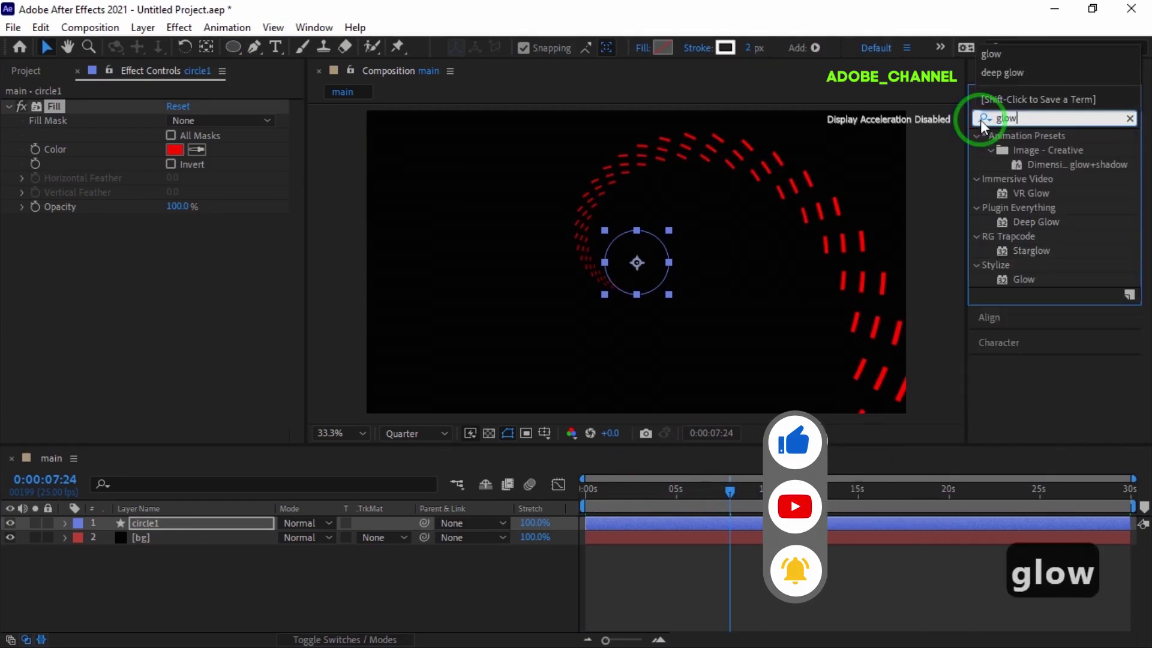
left_click(1024, 280)
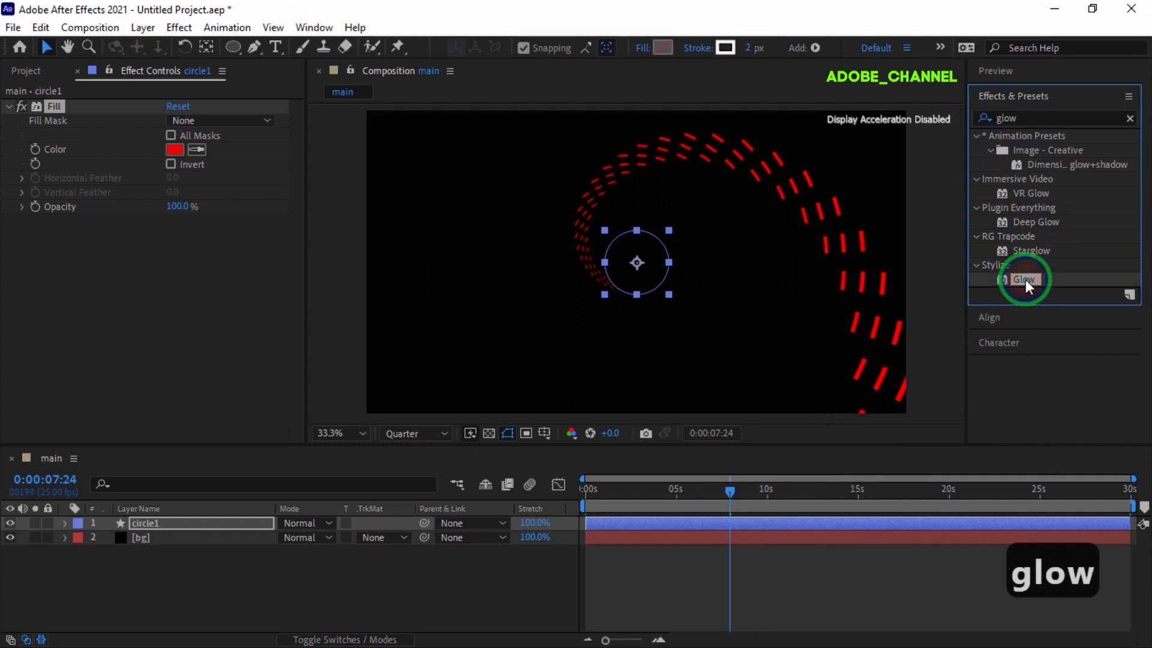
double_click(1025, 280)
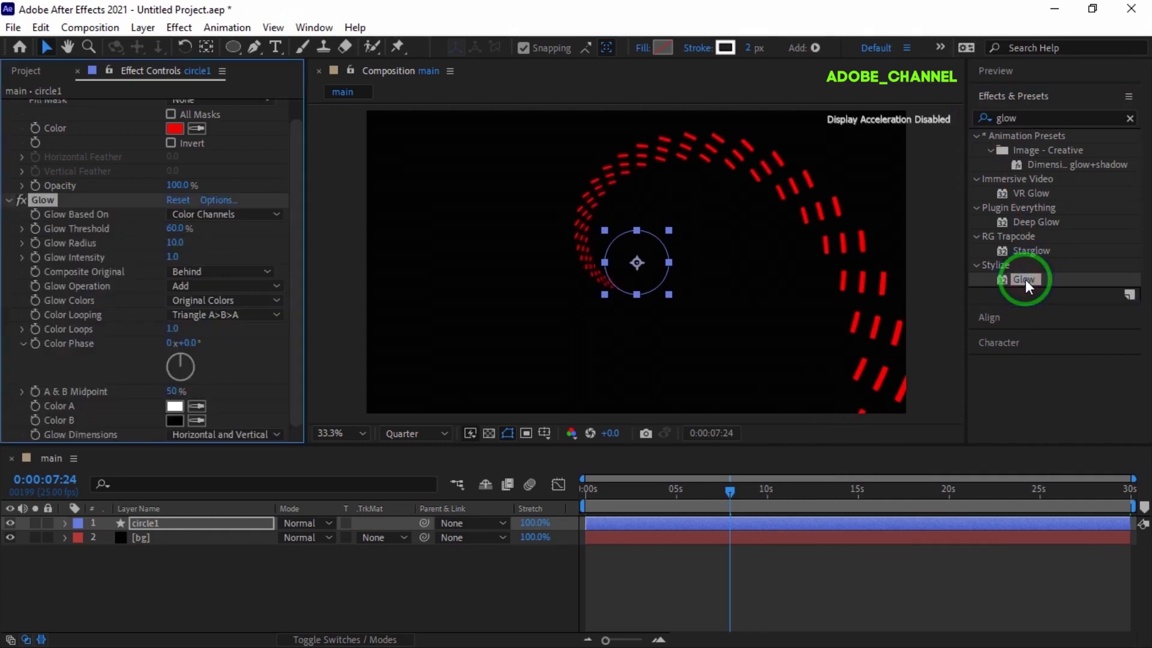
Step: Duplicate the circle1 layer and set the copy's rotation to 90°
left_click(187, 524)
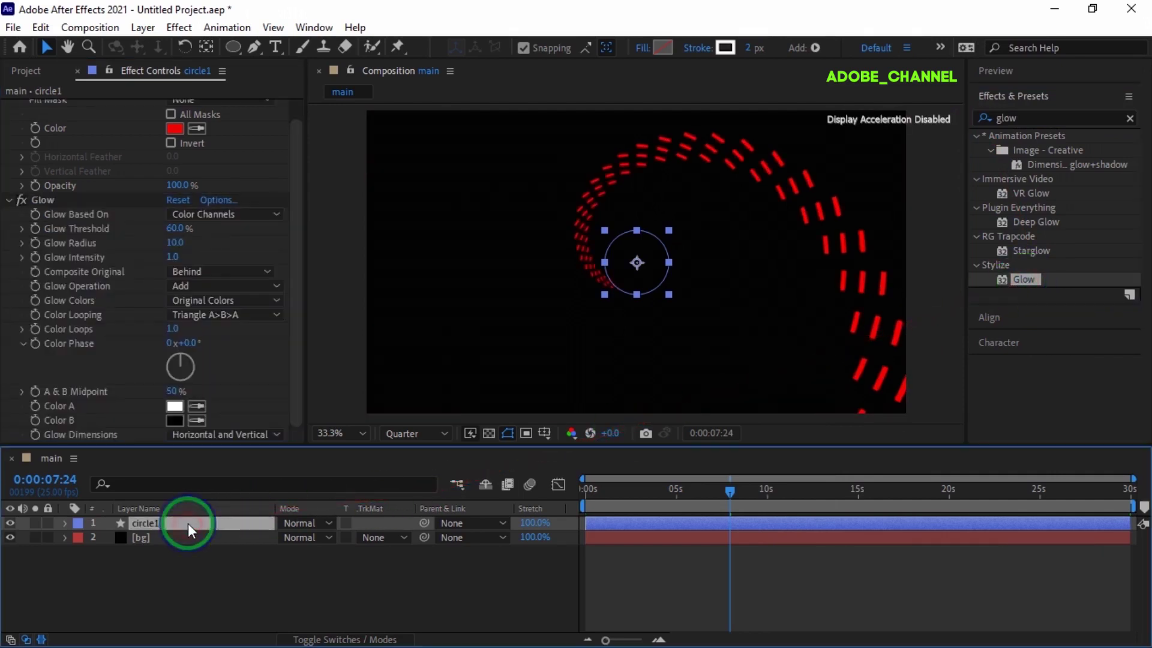
key("ctrl+d")
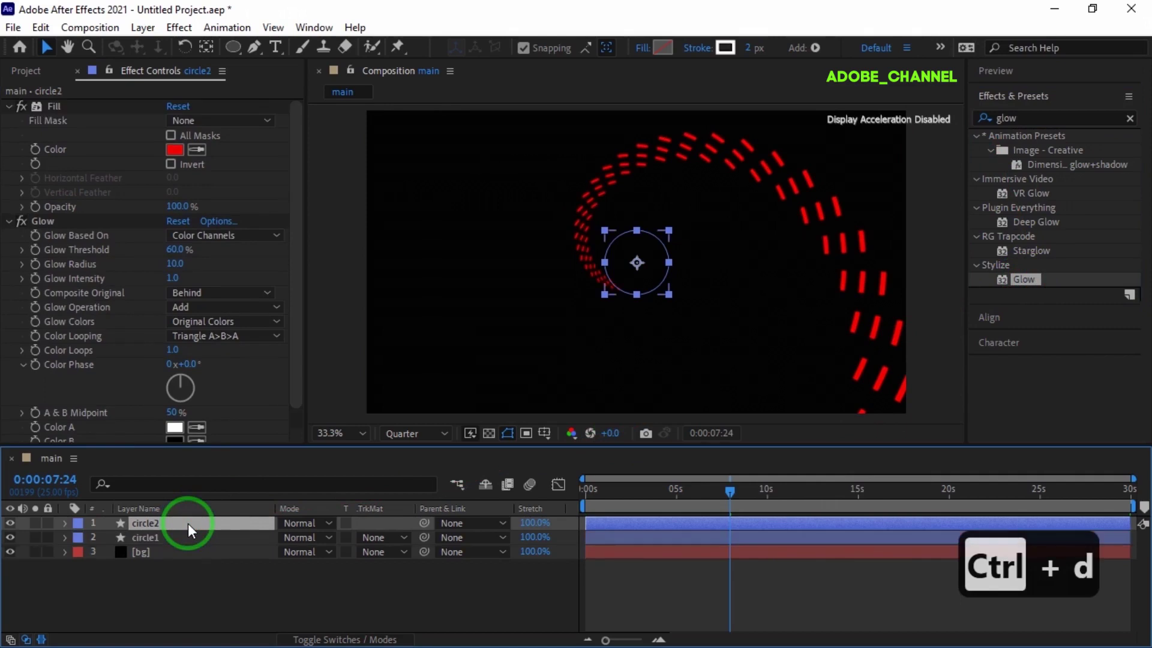
key("r")
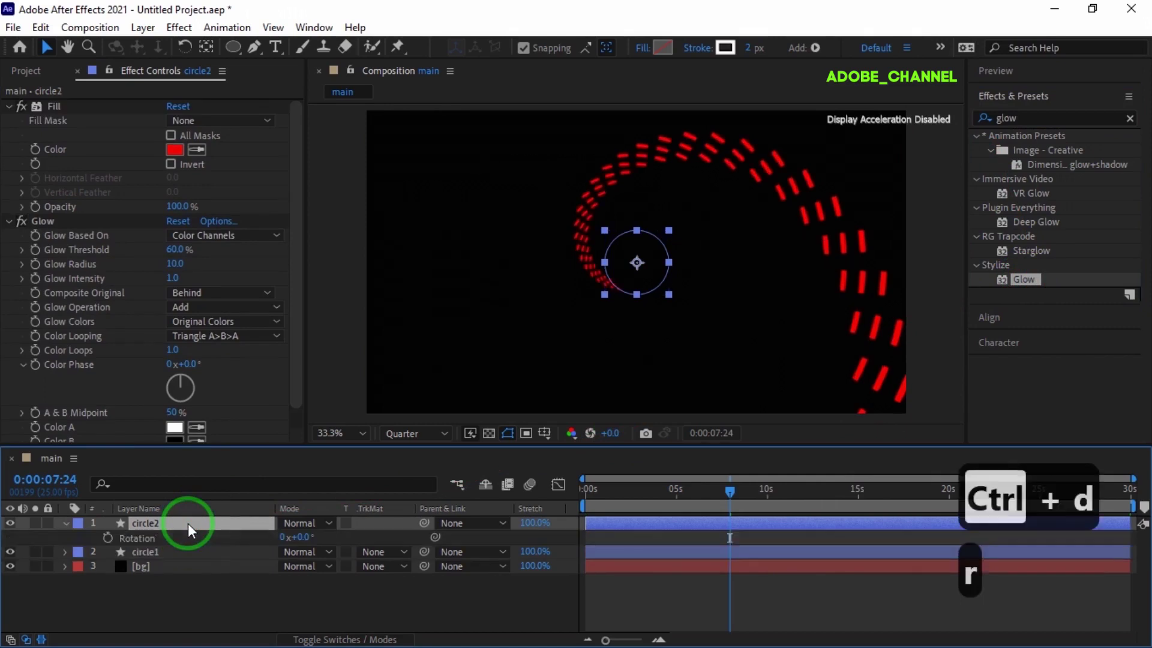
left_click(303, 538)
type("90")
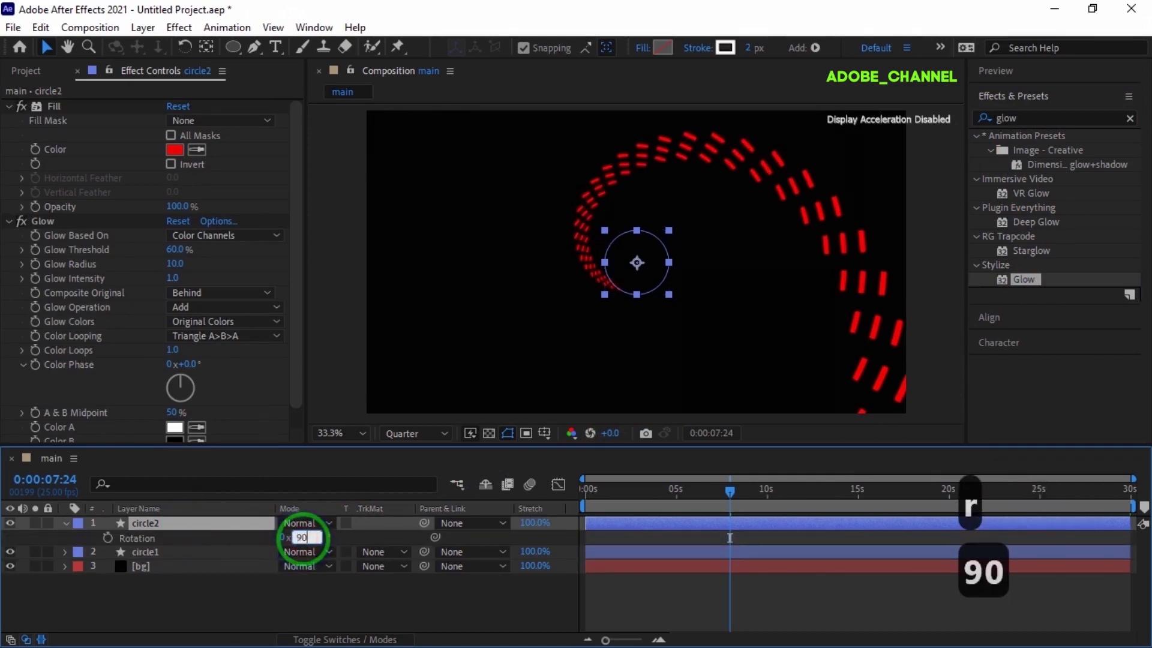
key("Return")
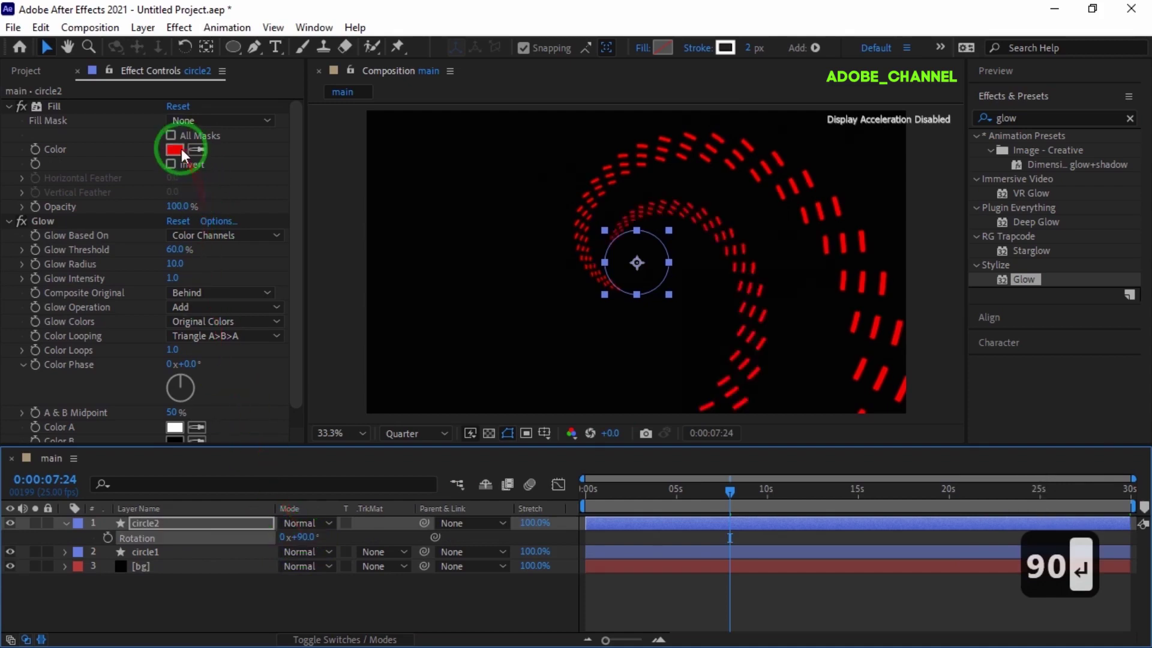
Step: Change the Fill effect's color on the copy rotated 90° to yellow (FFF000)
left_click(174, 149)
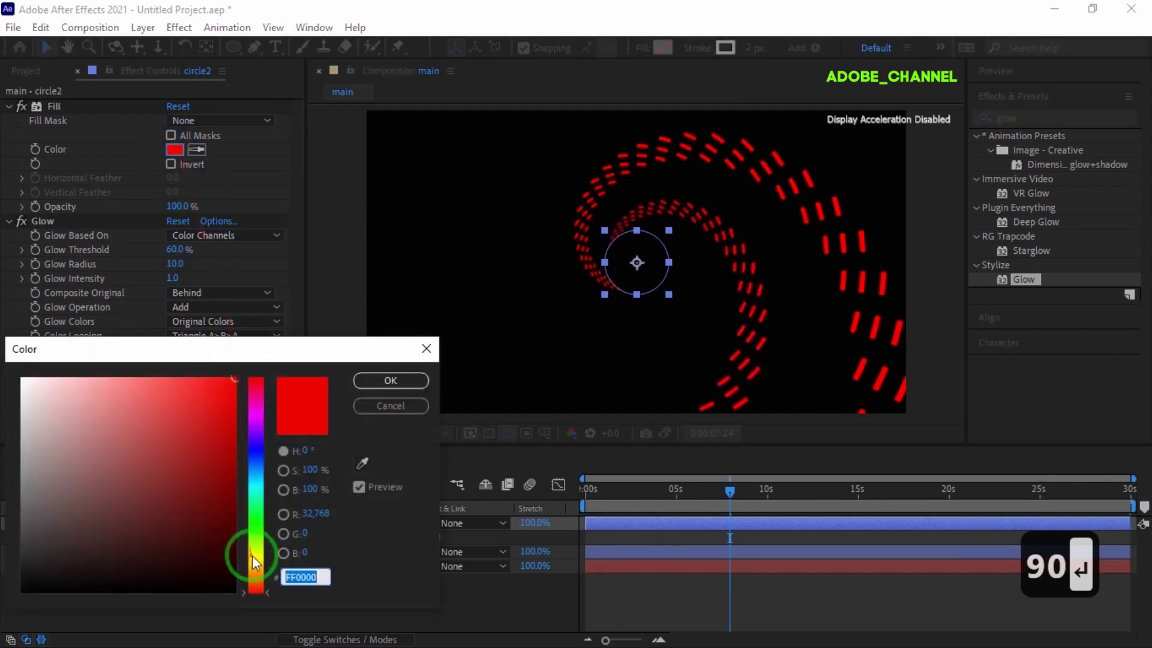
left_click(258, 560)
left_click(391, 380)
Step: Duplicate the yellow circle2 layer and set the new copy's rotation to 180°
left_click(208, 525)
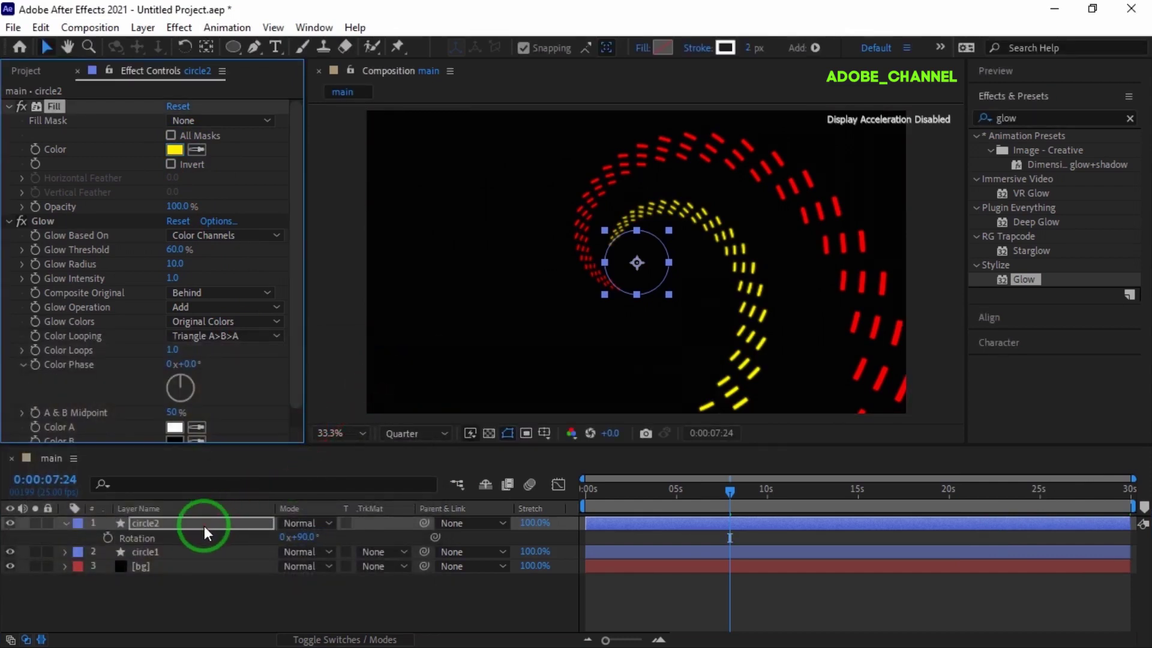
left_click(204, 524)
key("ctrl")
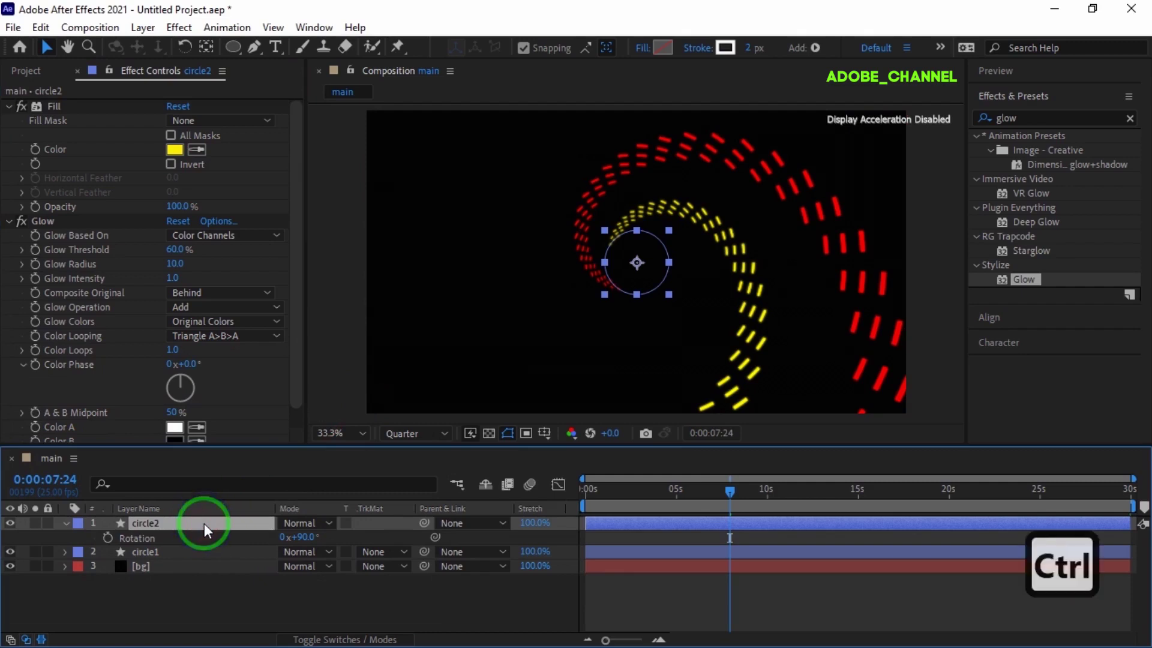
key("ctrl+d")
key("r")
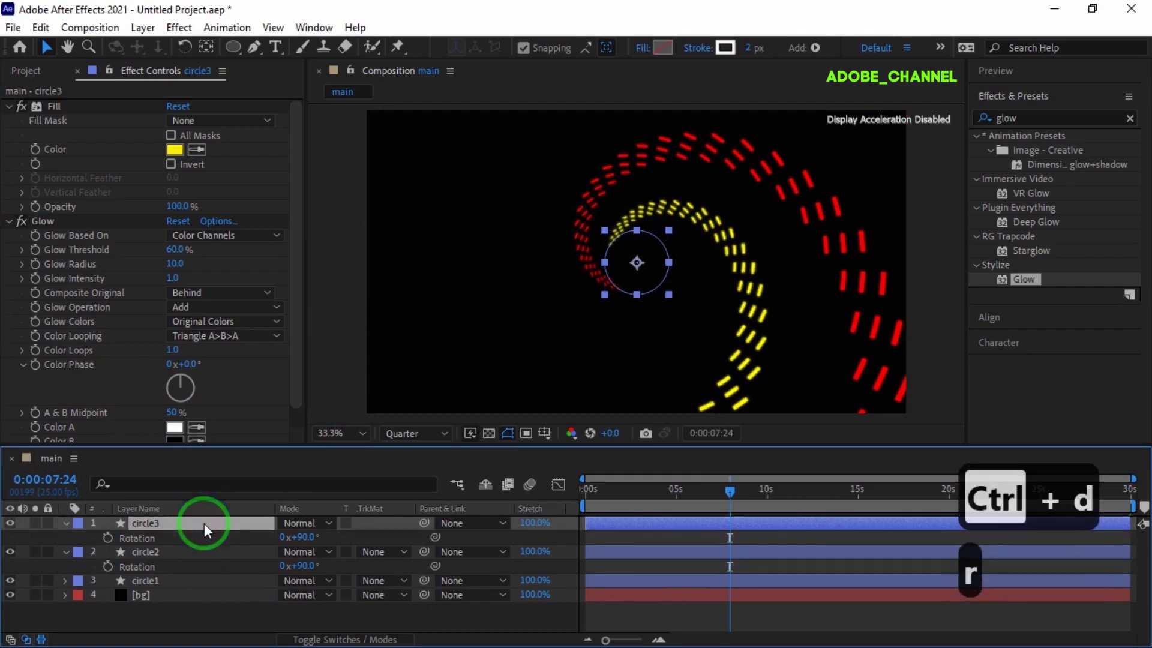
left_click(303, 537)
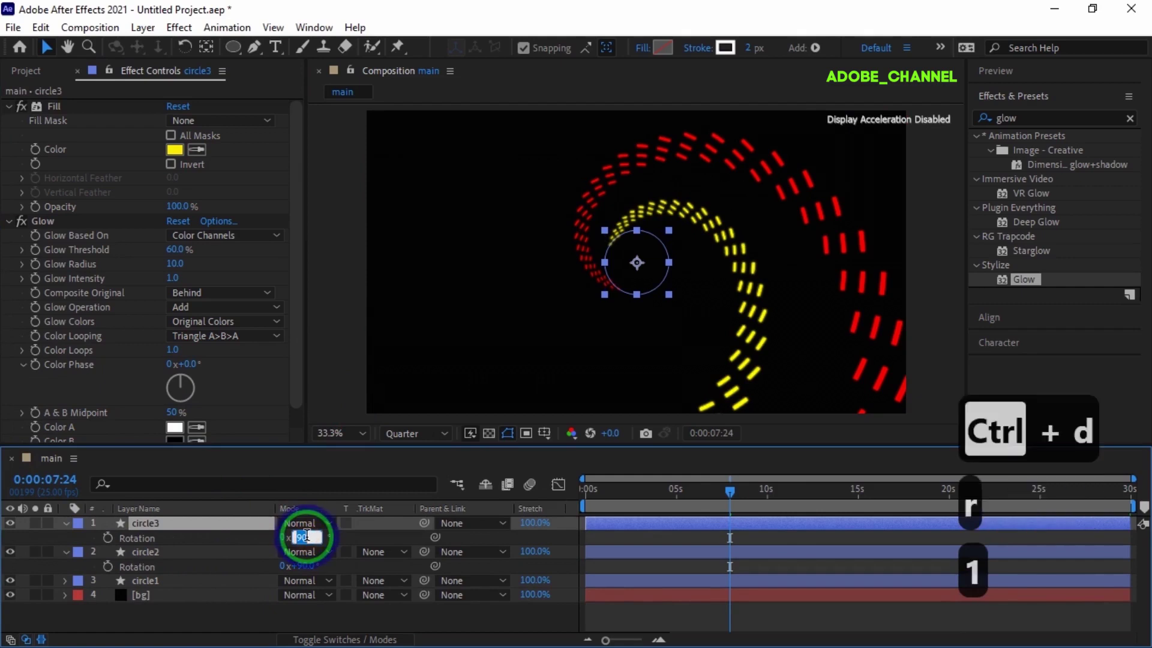
type("180")
key("Return")
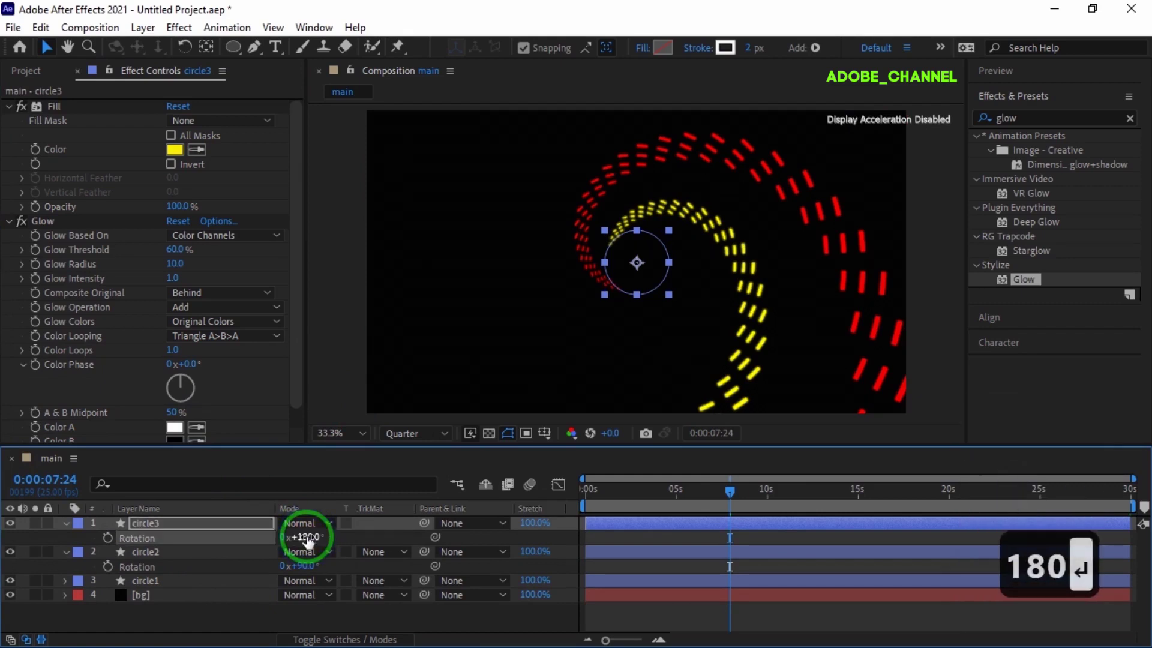
Step: Change the Fill effect's color on the circle3 layer to blue (1E00FF)
left_click(174, 149)
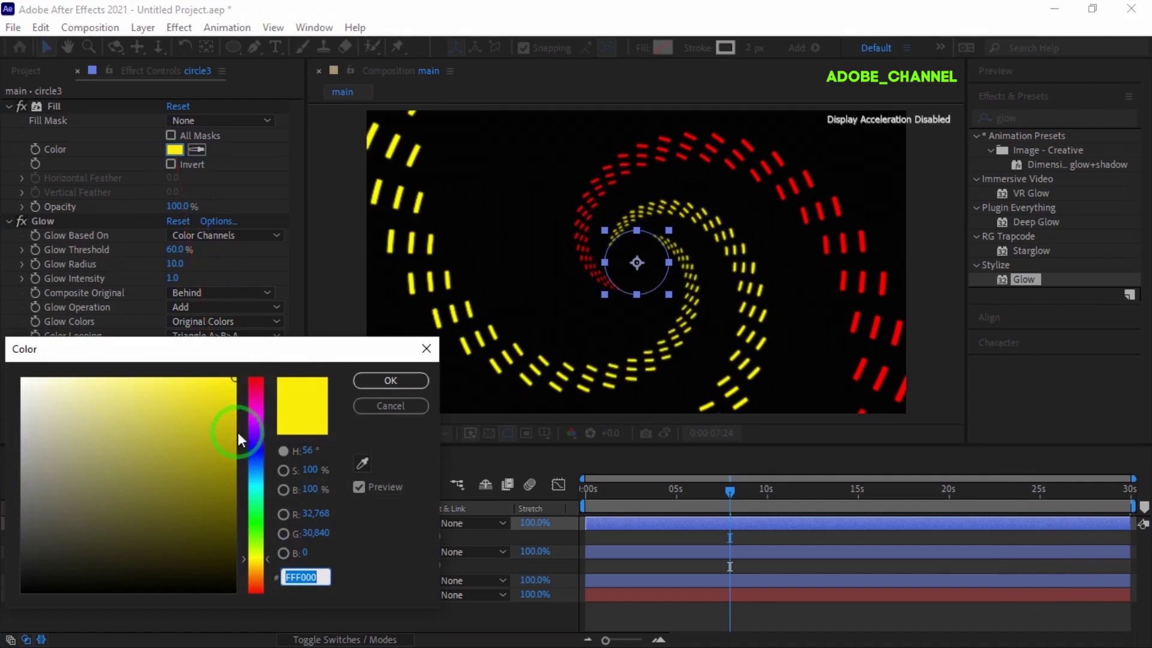
left_click(257, 444)
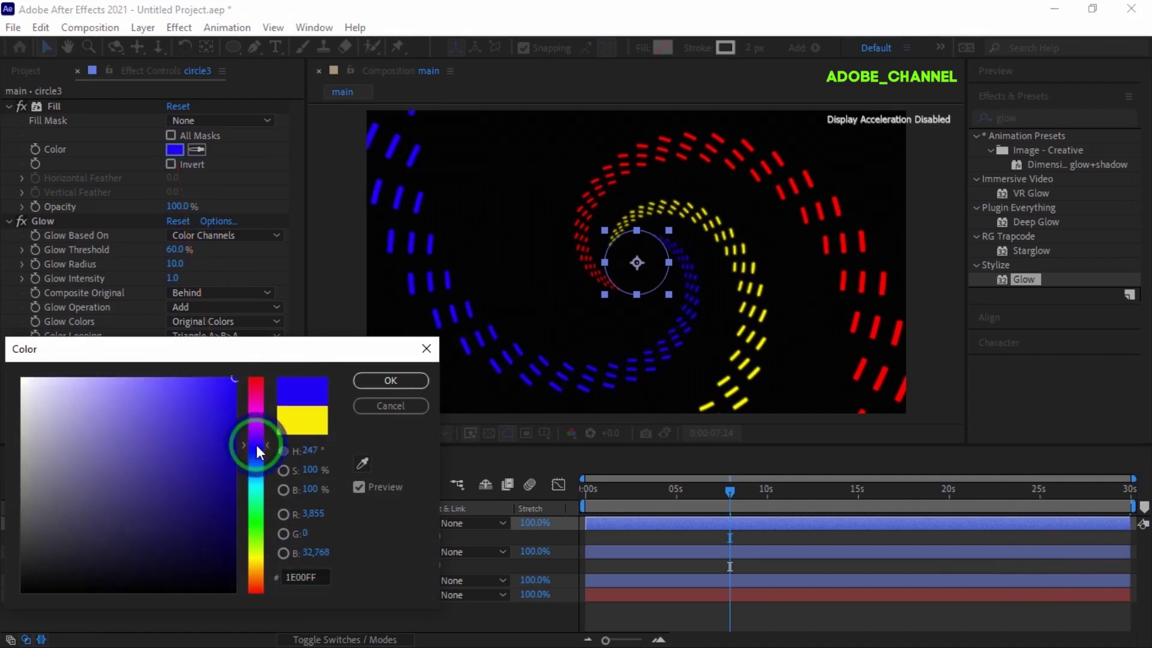
left_click(396, 381)
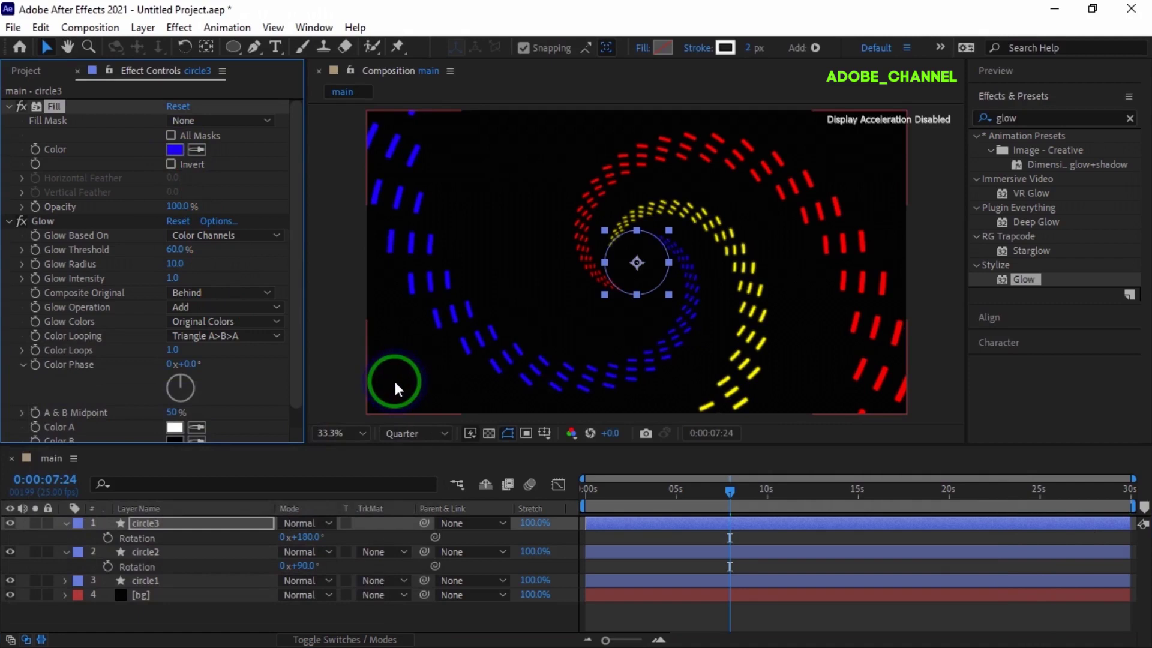
Step: Duplicate the blue circle3 layer and set the new copy's rotation to 270°
left_click(196, 520)
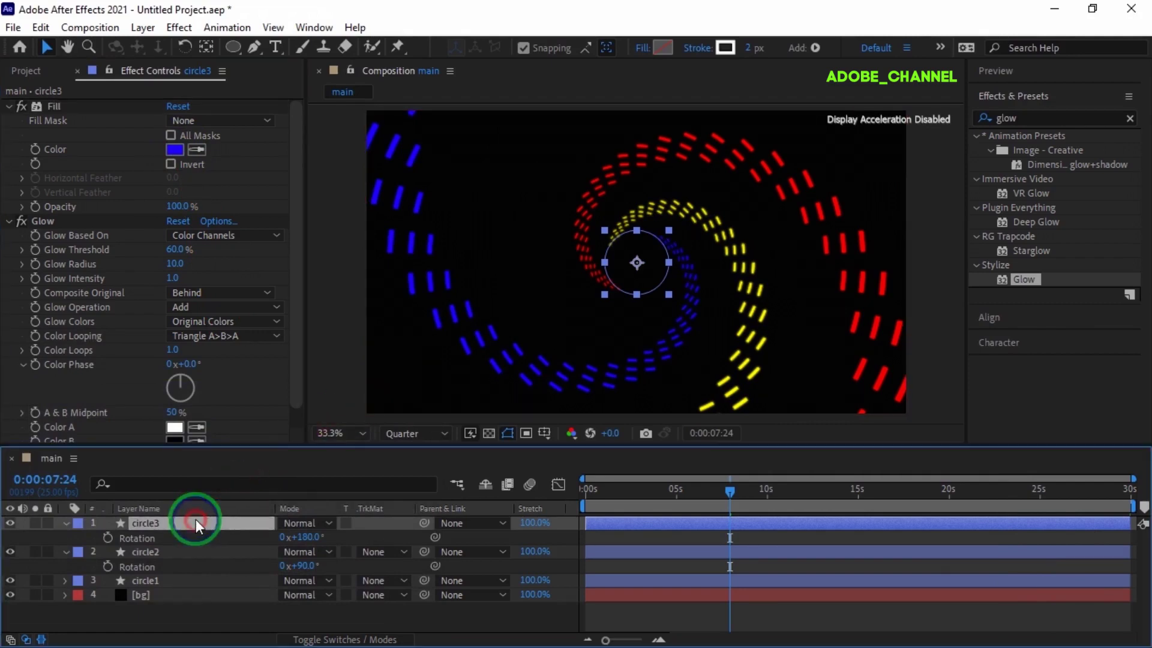
key("ctrl+d")
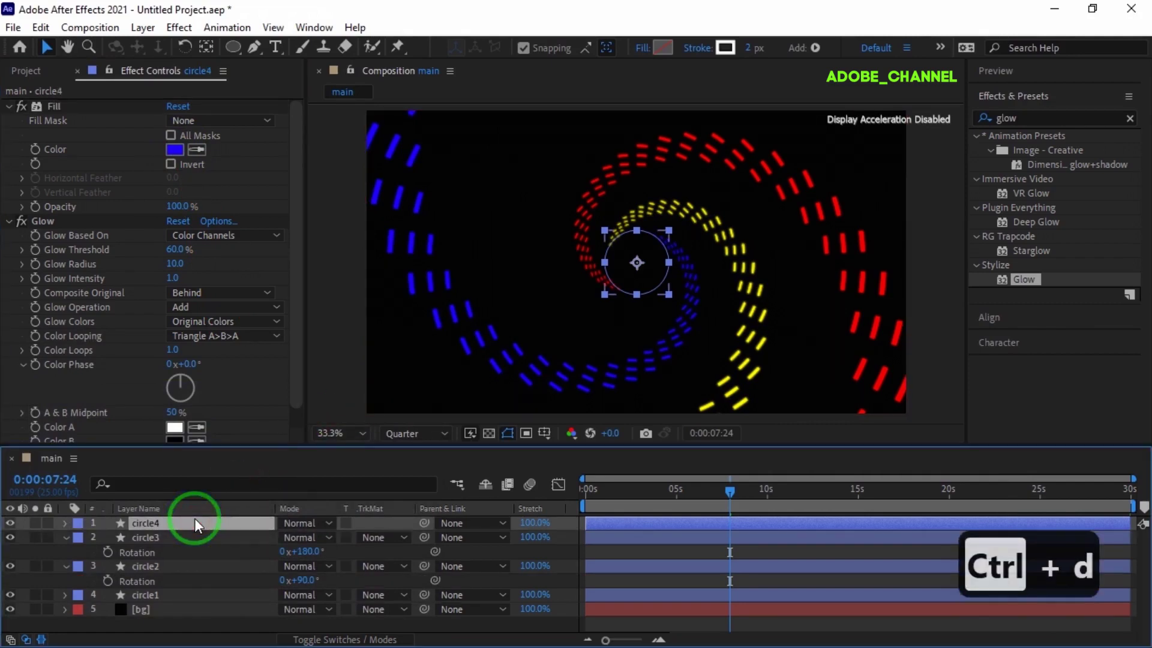
key("r")
left_click(305, 536)
type("270")
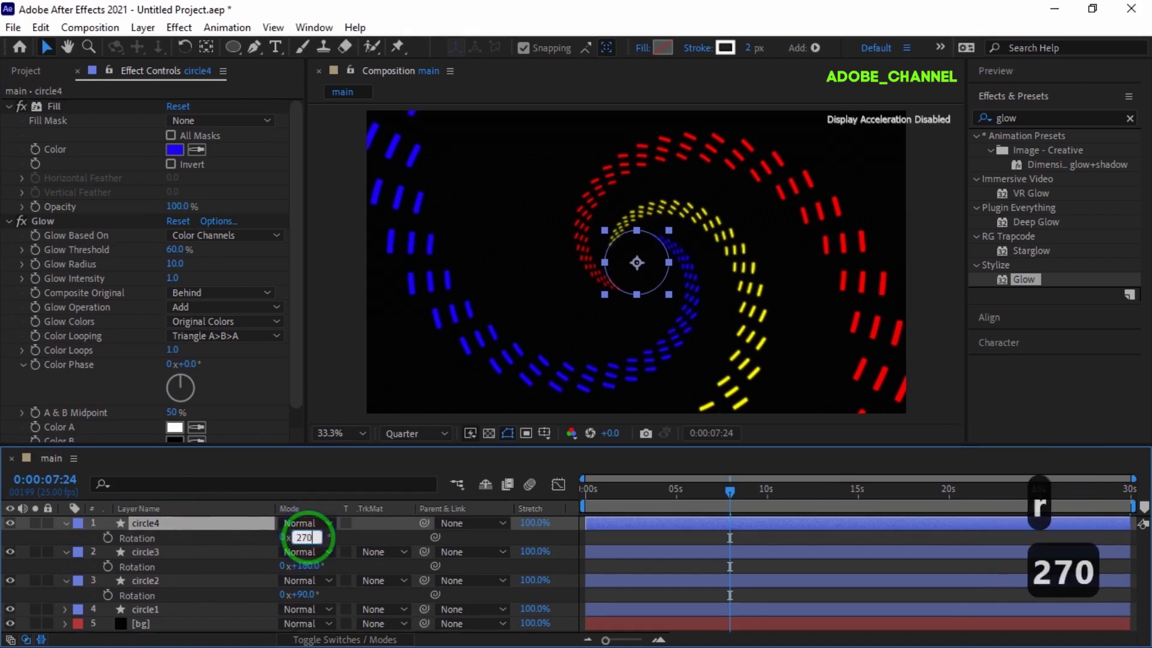
key("Return")
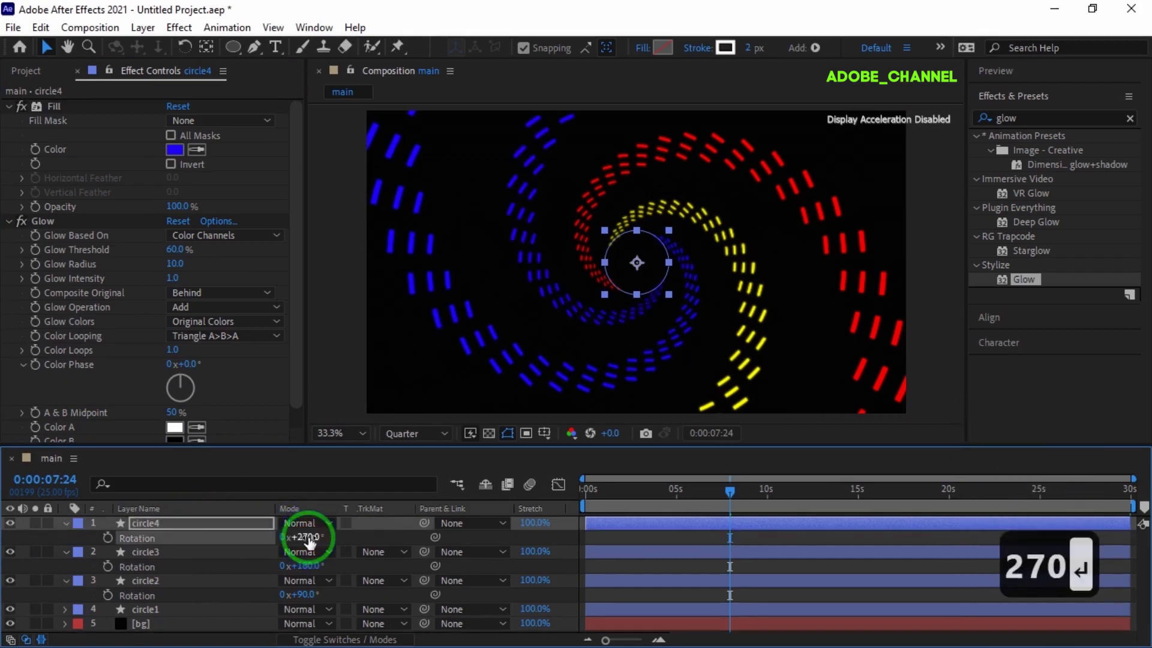
Step: Change the Fill effect's color on the copy rotated 270° to green (12FF00)
left_click(175, 150)
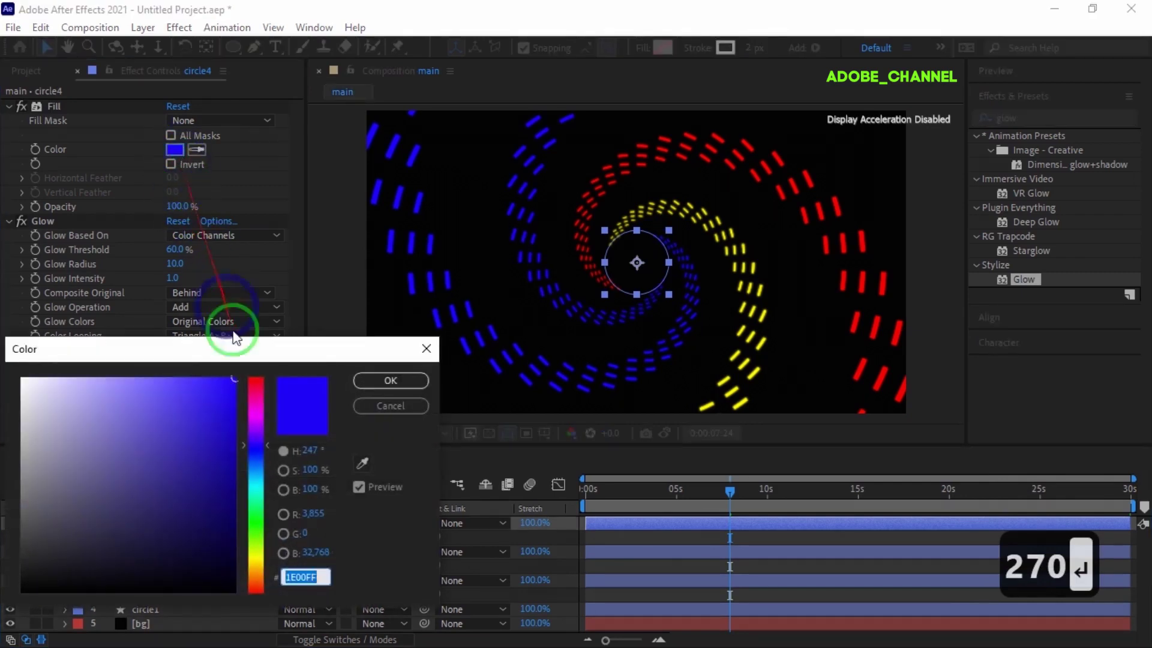
left_click(261, 525)
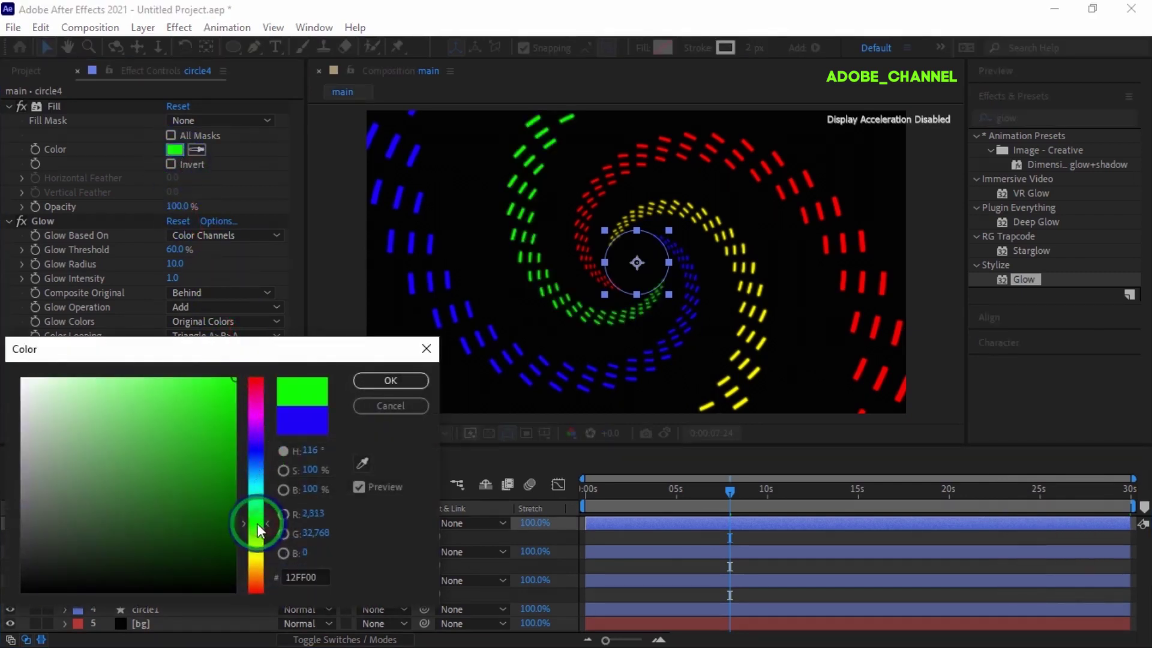
left_click(387, 382)
left_click(388, 381)
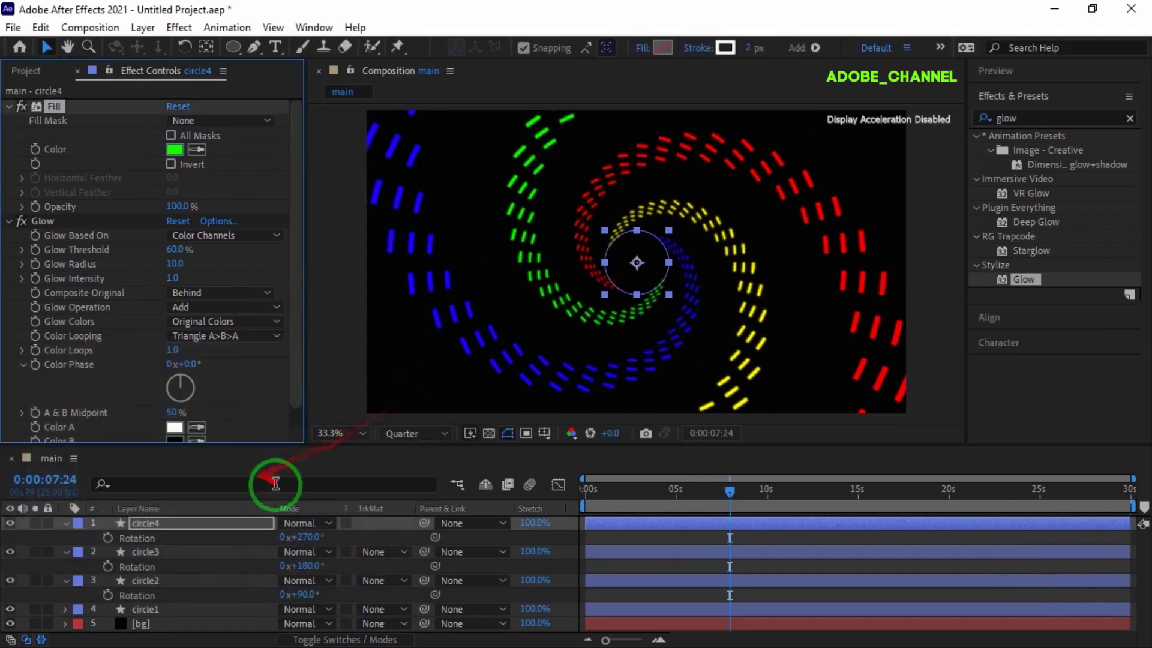
Step: Preview the four-color spiral animation from the start of the composition, then stop playback
left_click(729, 491)
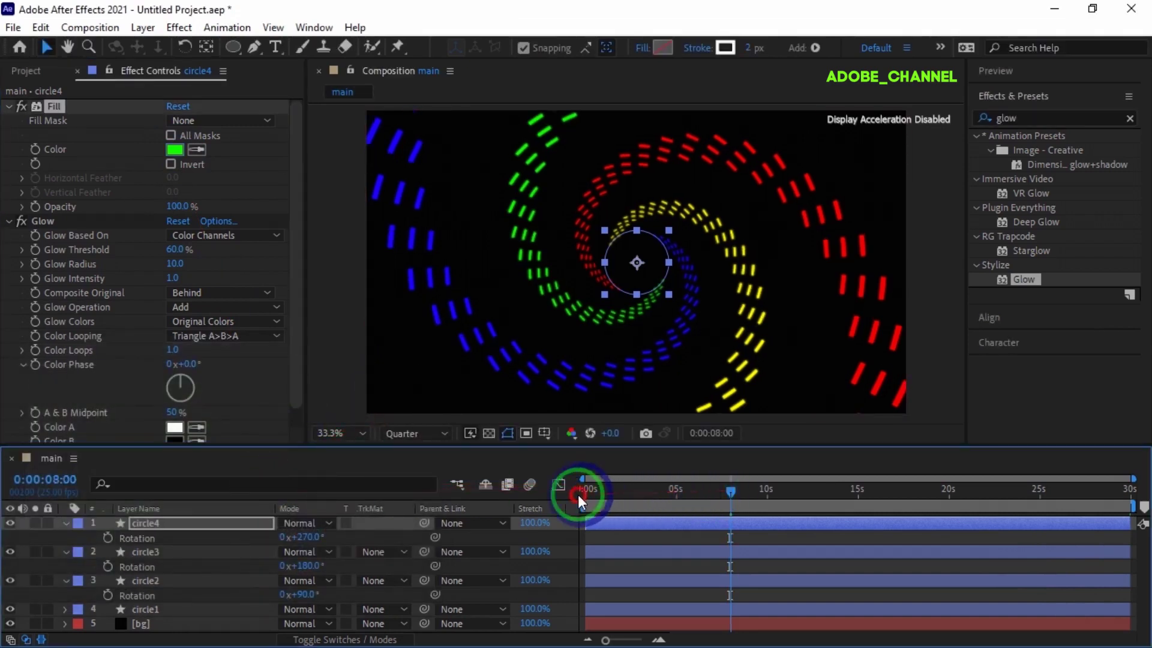
left_click(559, 494)
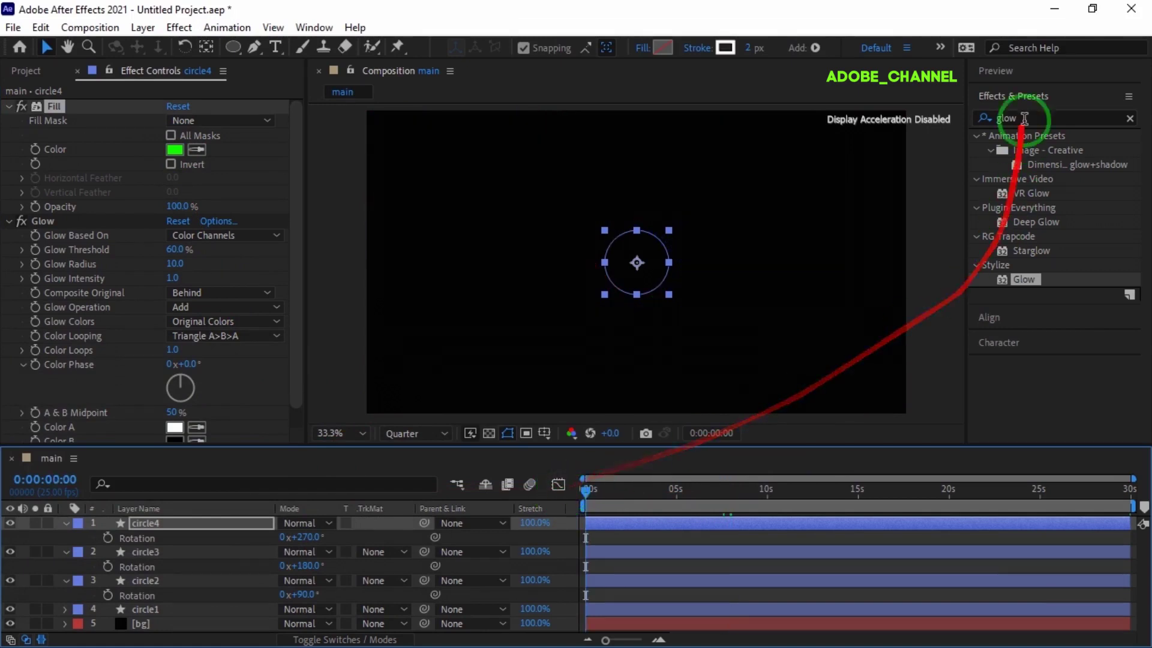
left_click(1040, 67)
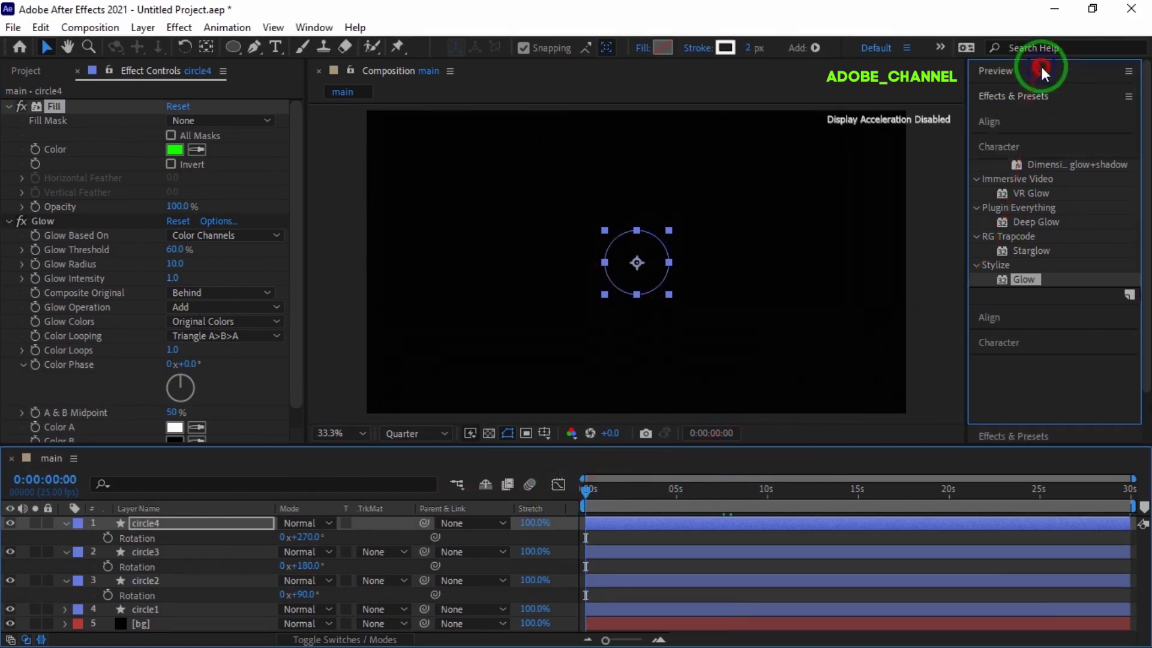
left_click(337, 329)
left_click(1052, 95)
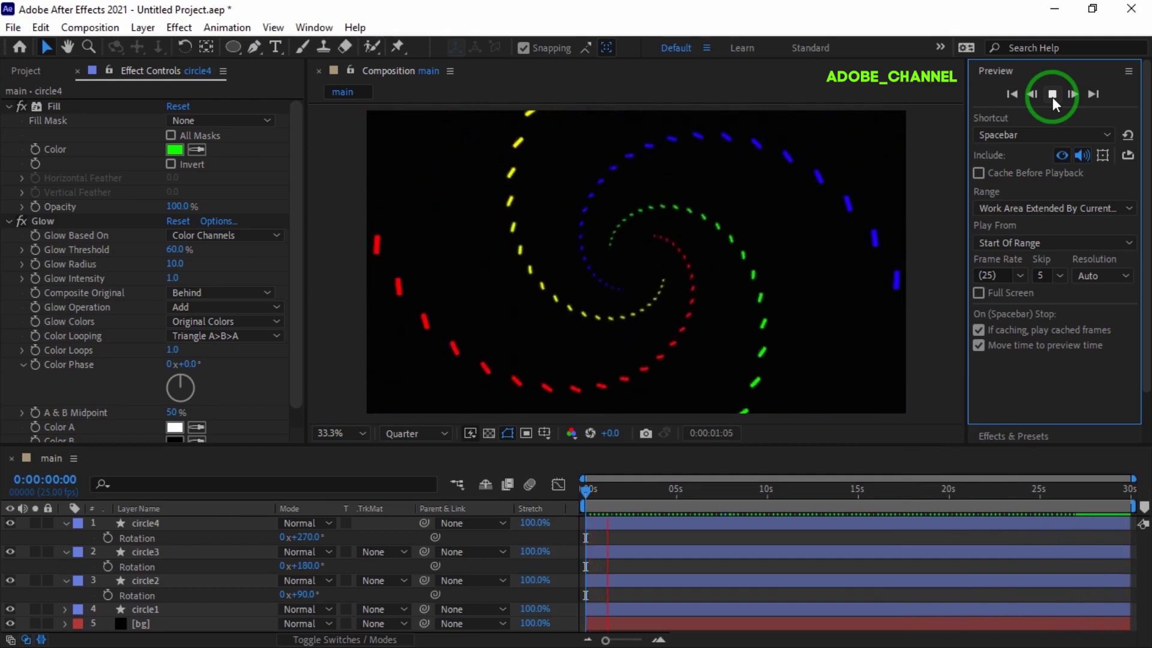
left_click(1052, 94)
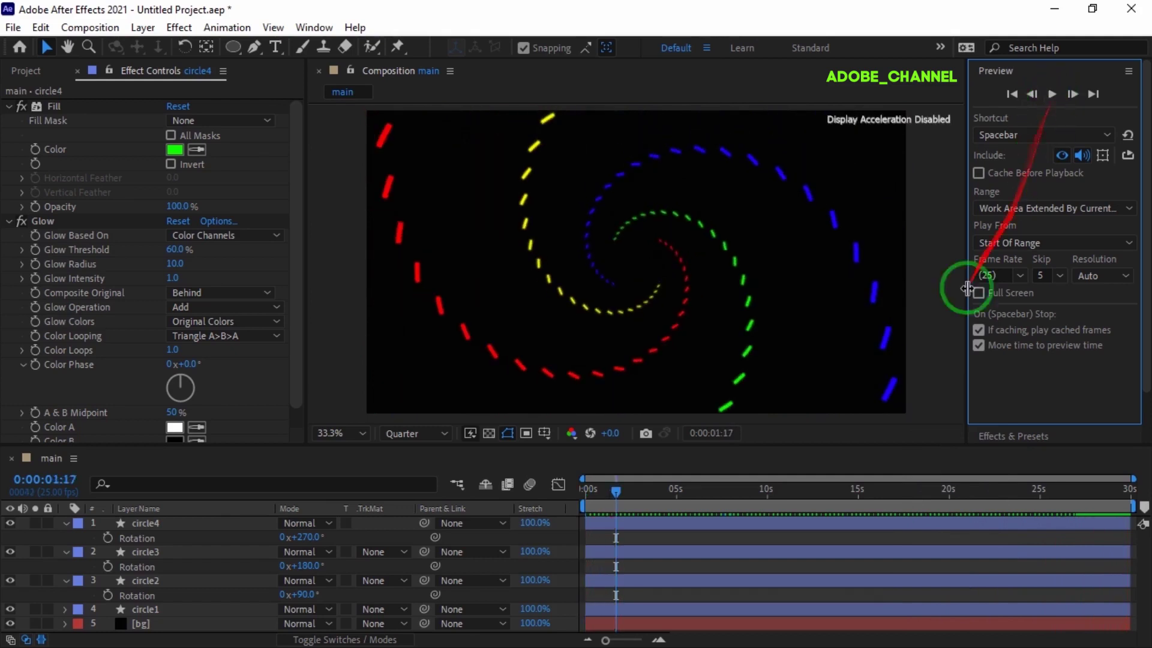